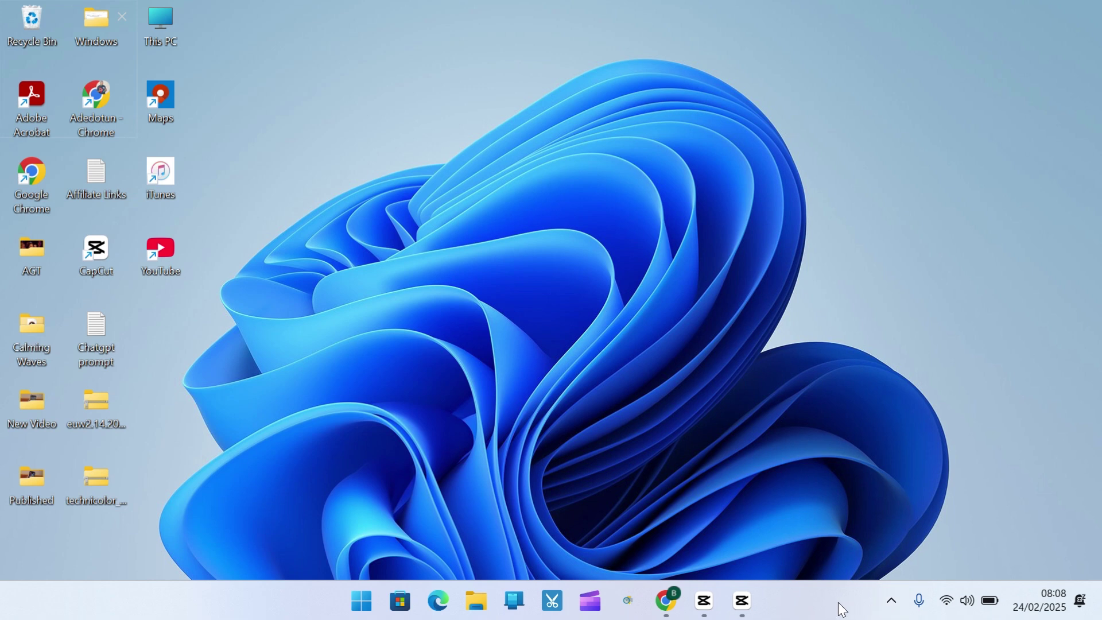
# Check the hidden system tray icons for the Bluetooth icon and dismiss the overflow.
pyautogui.click(892, 602)
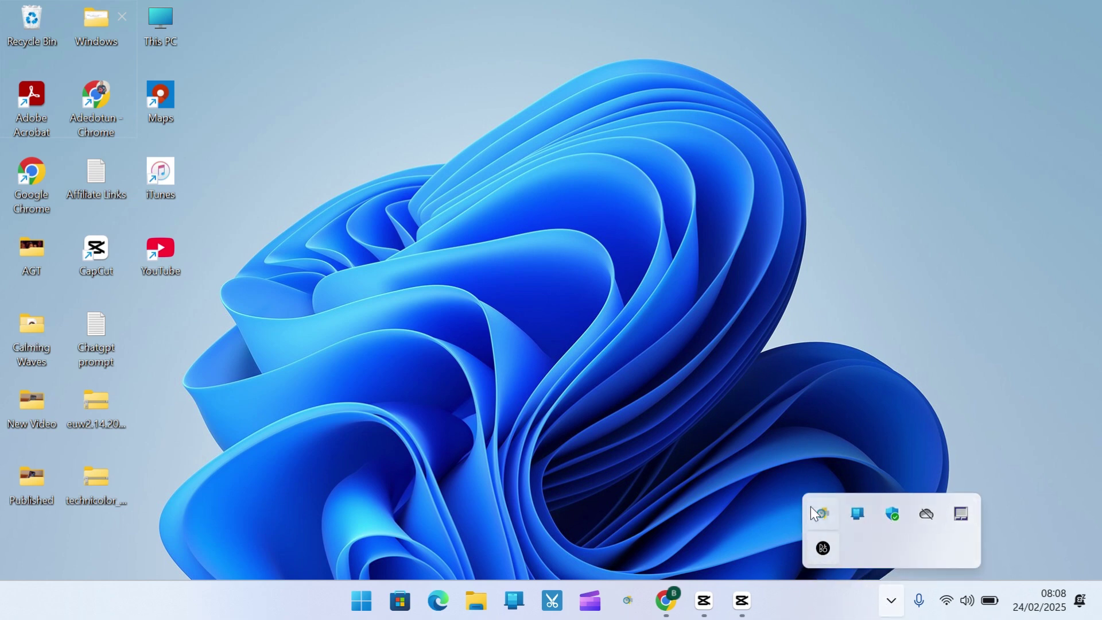
pyautogui.click(821, 466)
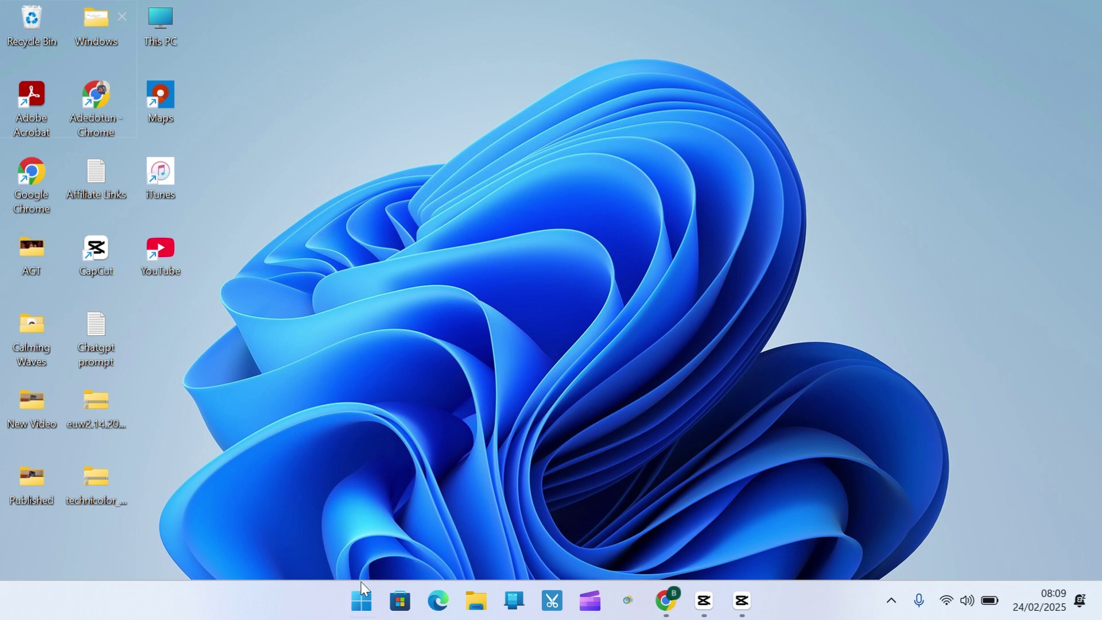
# Search Windows for "SERVICE", open the Services console and reposition its window on the desktop.
pyautogui.click(361, 598)
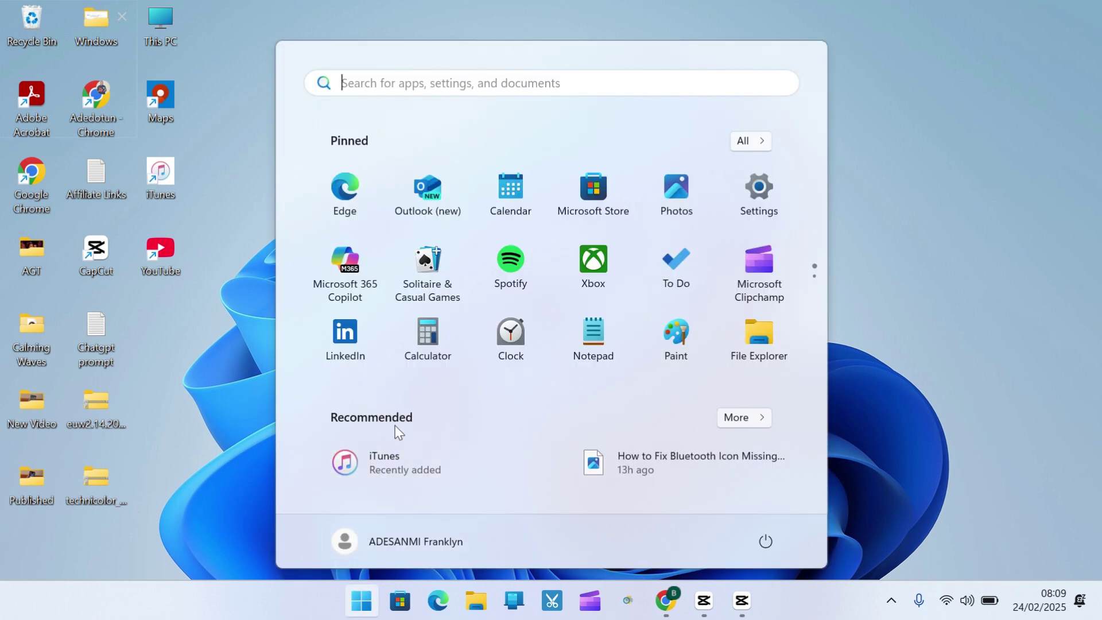
pyautogui.write('SERVICE')
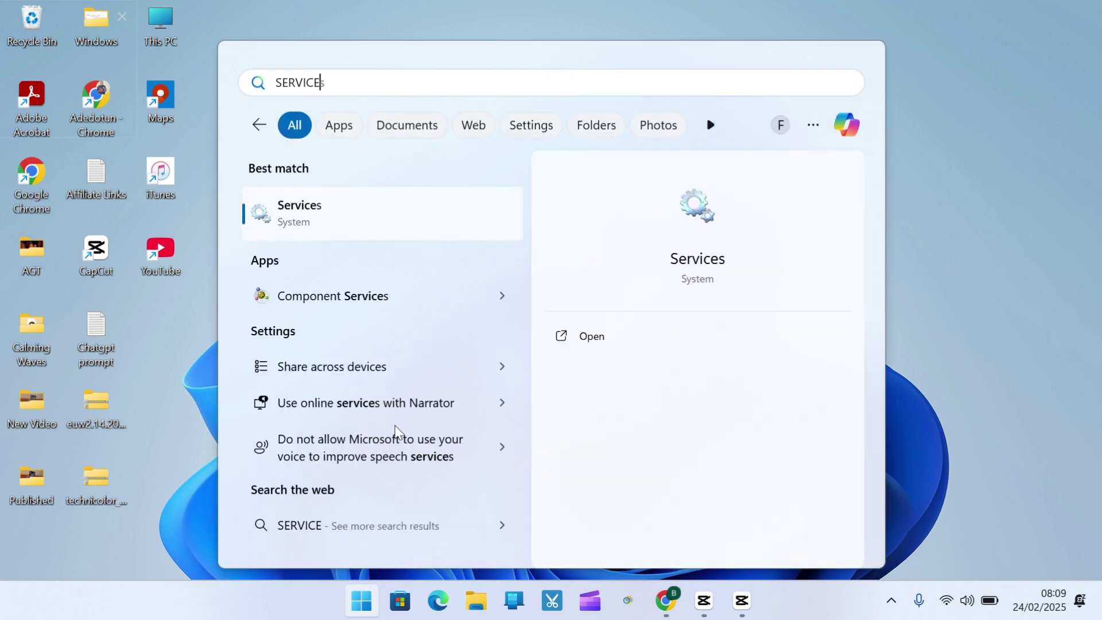
pyautogui.click(585, 337)
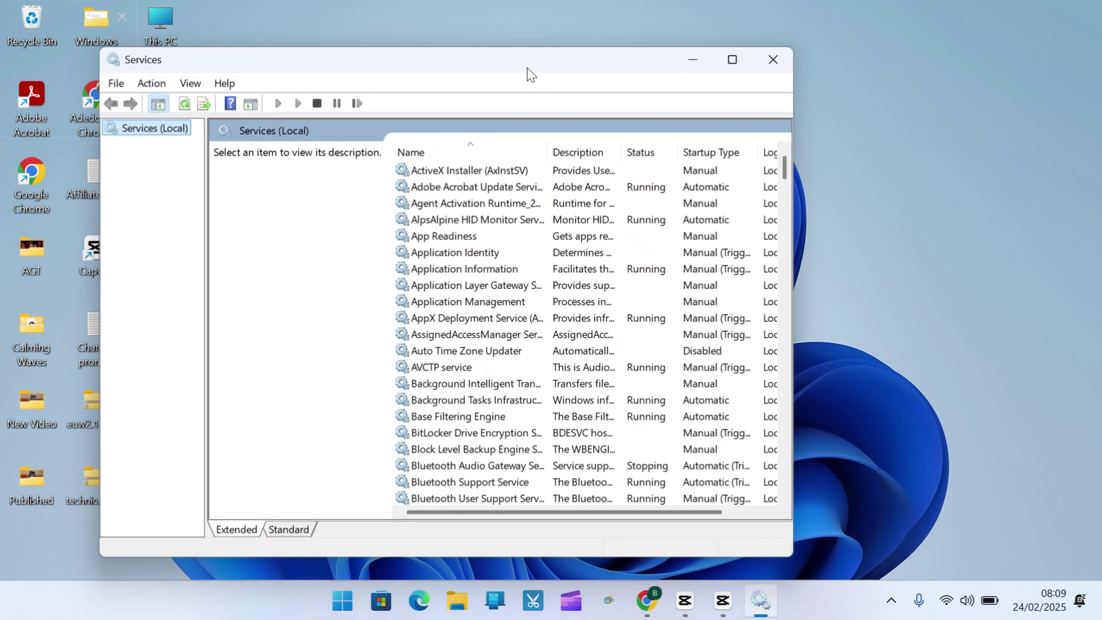
pyautogui.moveTo(528, 69); pyautogui.dragTo(621, 44)
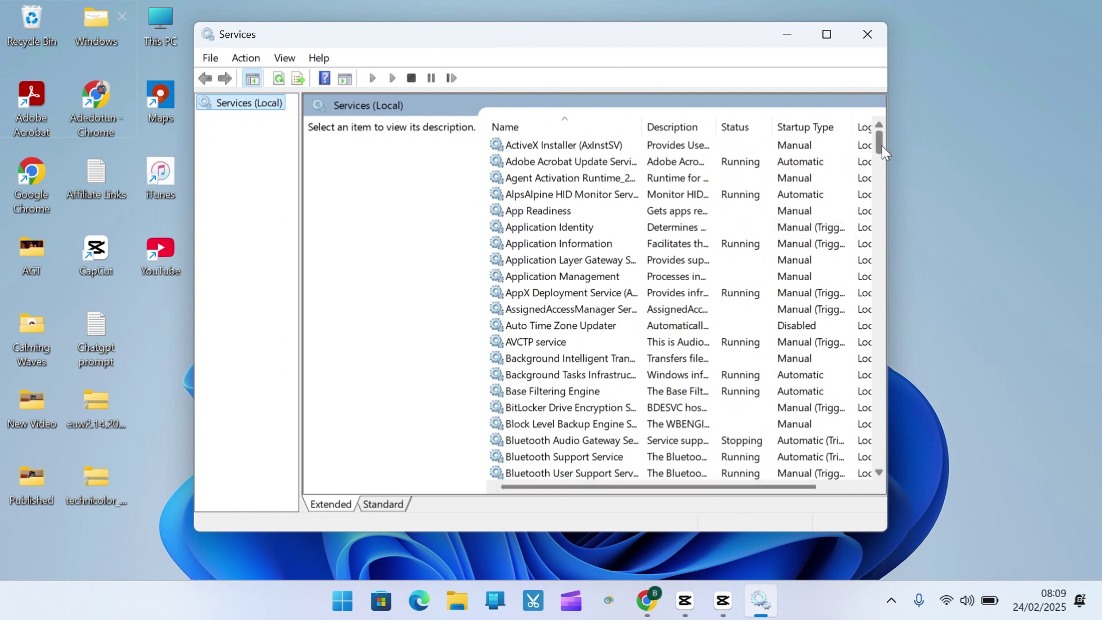
# Locate the Bluetooth Audio Gateway, Bluetooth Support and Bluetooth User Support services in the list and review them.
pyautogui.moveTo(881, 146); pyautogui.dragTo(880, 150)
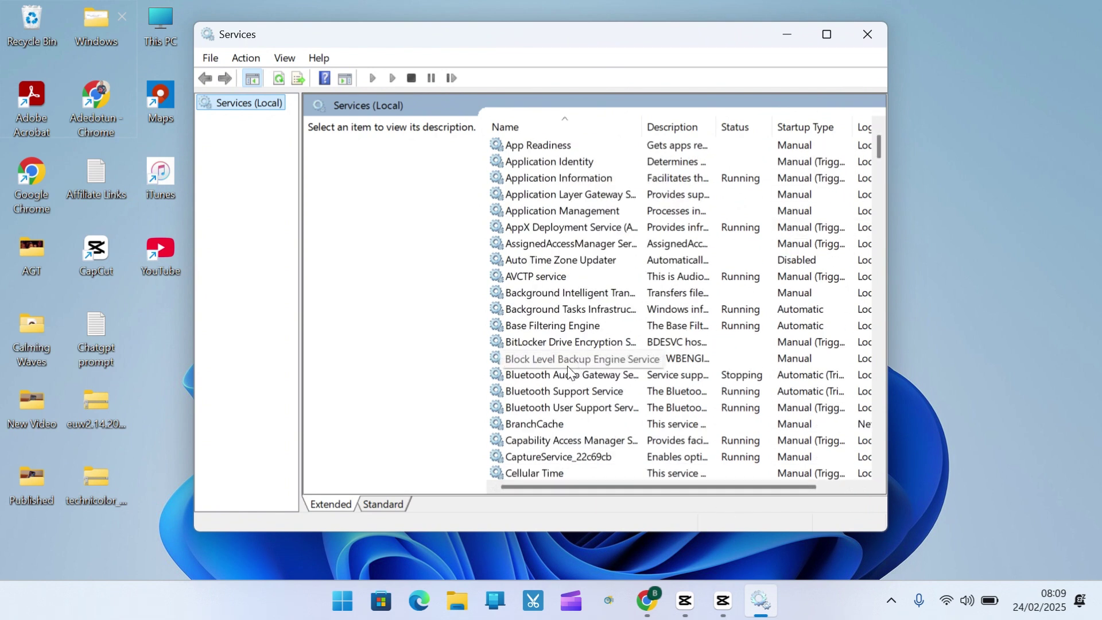
pyautogui.click(531, 377)
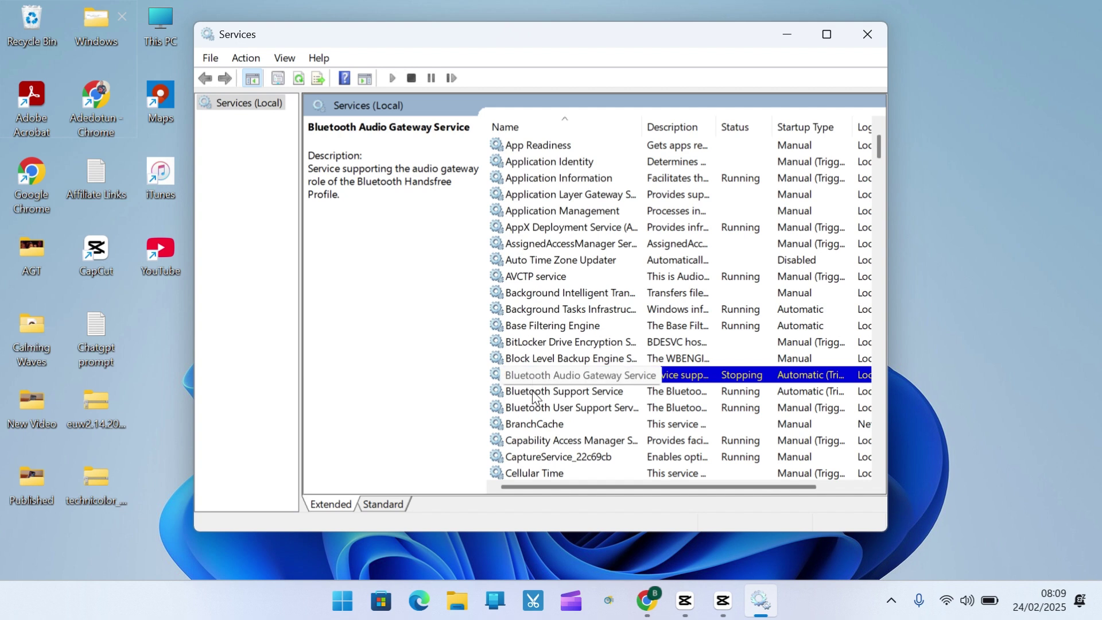
pyautogui.click(533, 395)
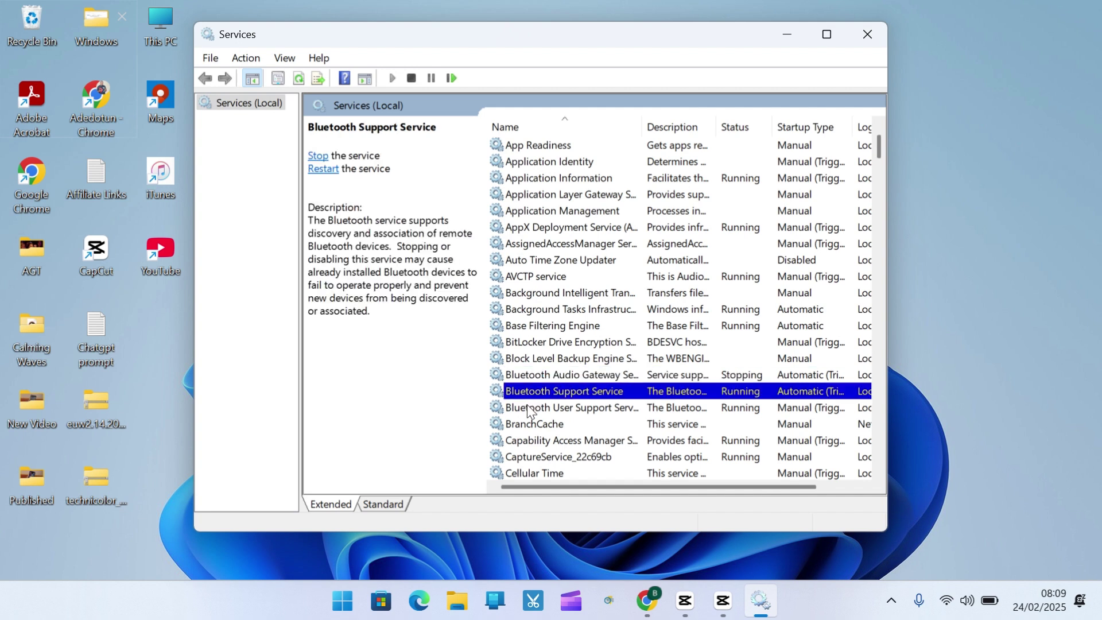
pyautogui.click(536, 409)
# Set the Bluetooth Audio Gateway Service's startup type to Automatic in its properties, apply it and close the dialog.
pyautogui.click(560, 376)
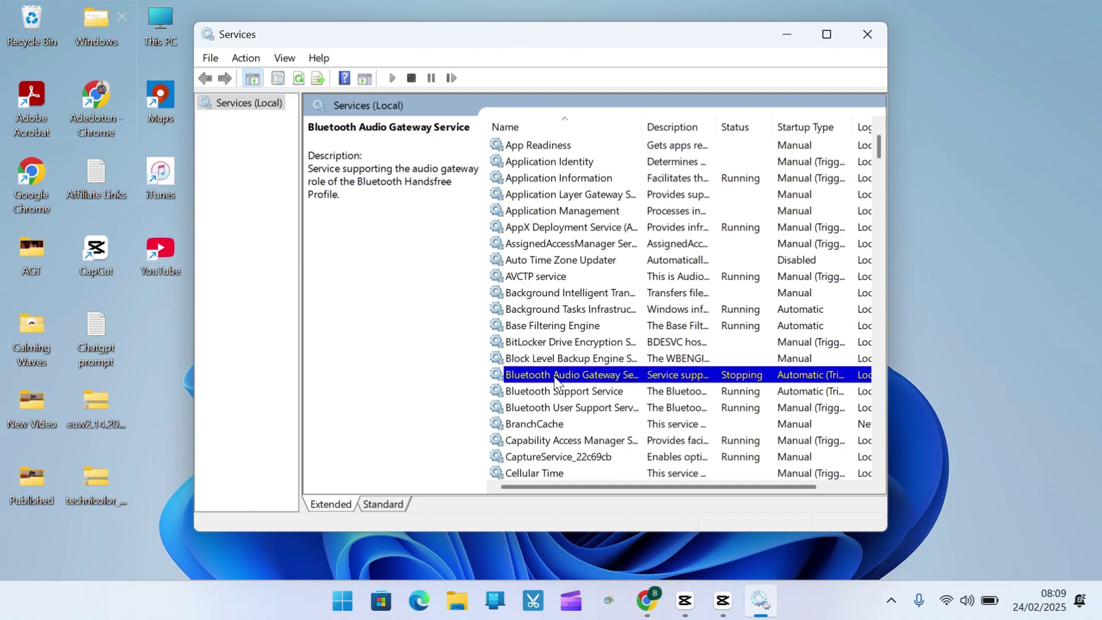
pyautogui.rightClick(556, 377)
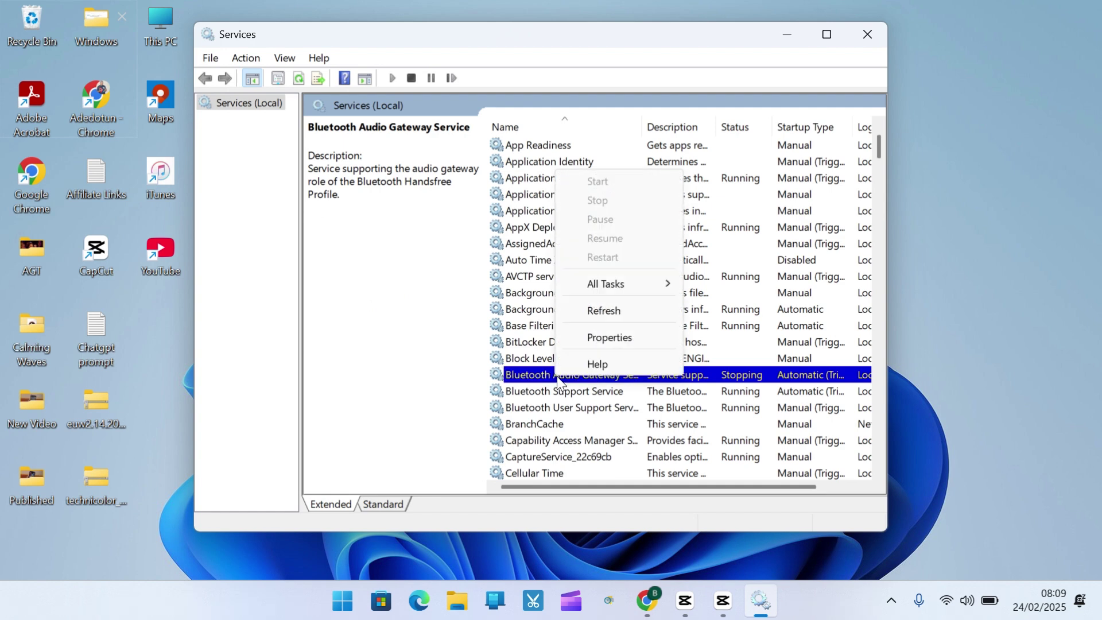
pyautogui.click(610, 338)
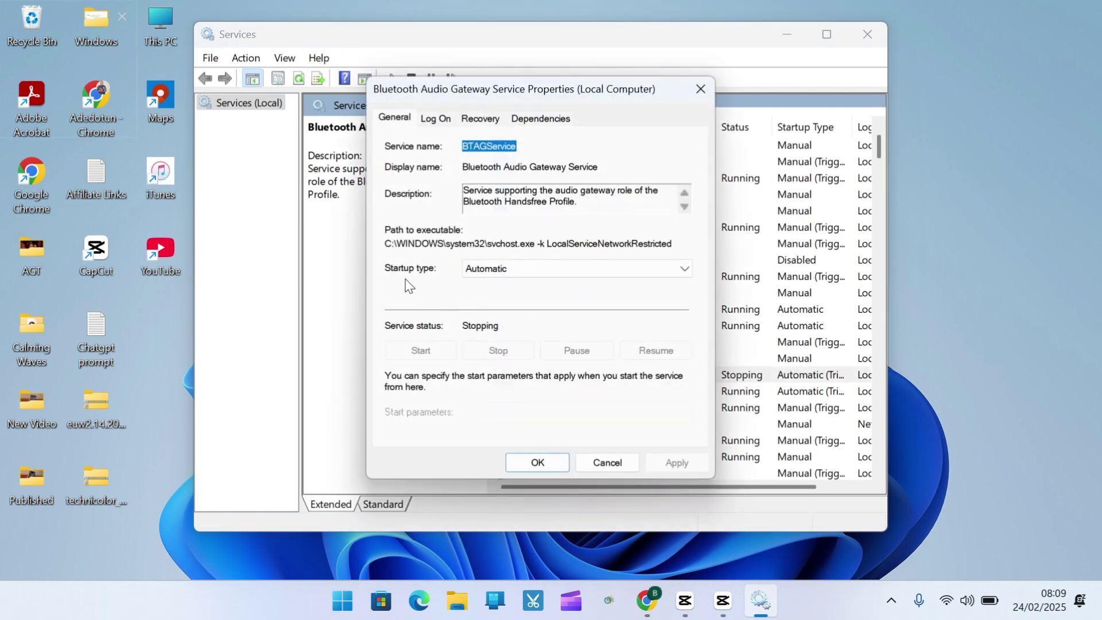
pyautogui.click(490, 273)
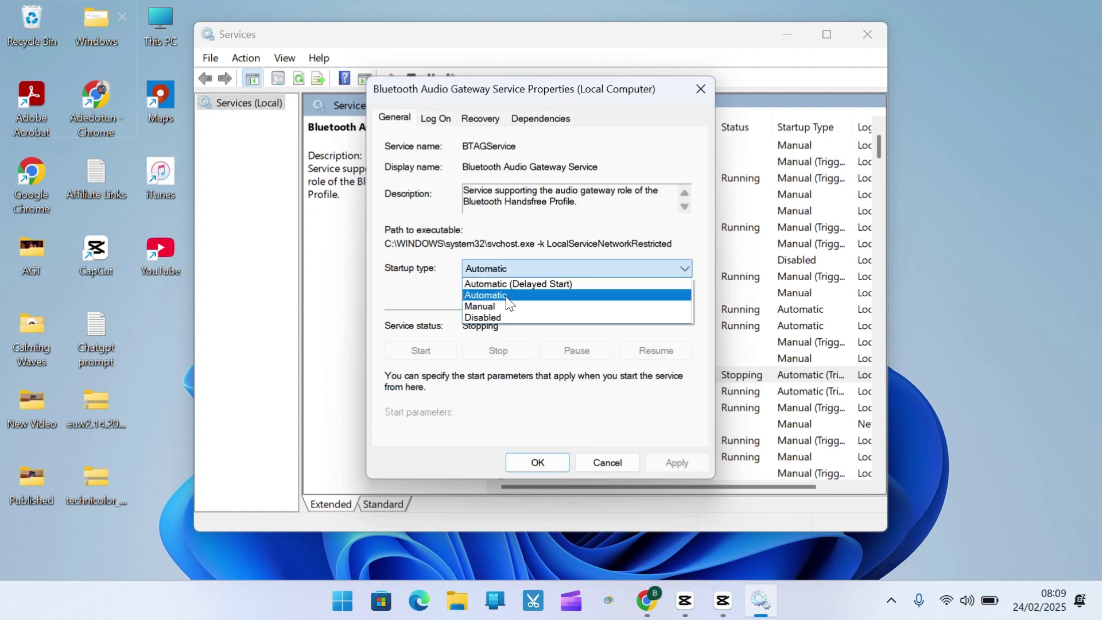
pyautogui.click(494, 296)
pyautogui.click(507, 268)
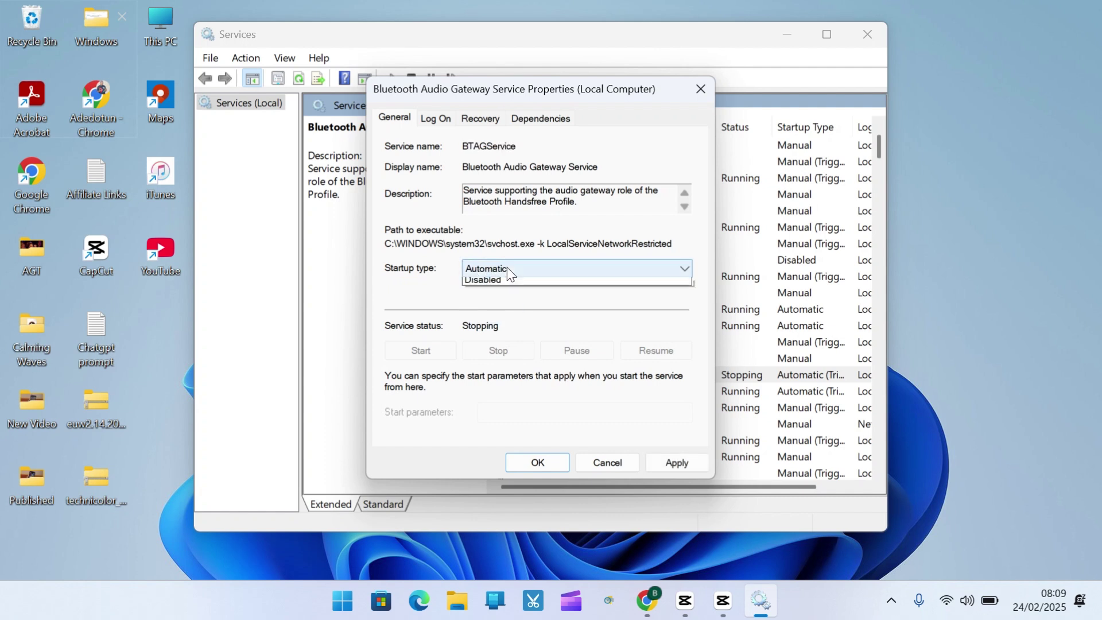
pyautogui.click(506, 305)
pyautogui.click(508, 271)
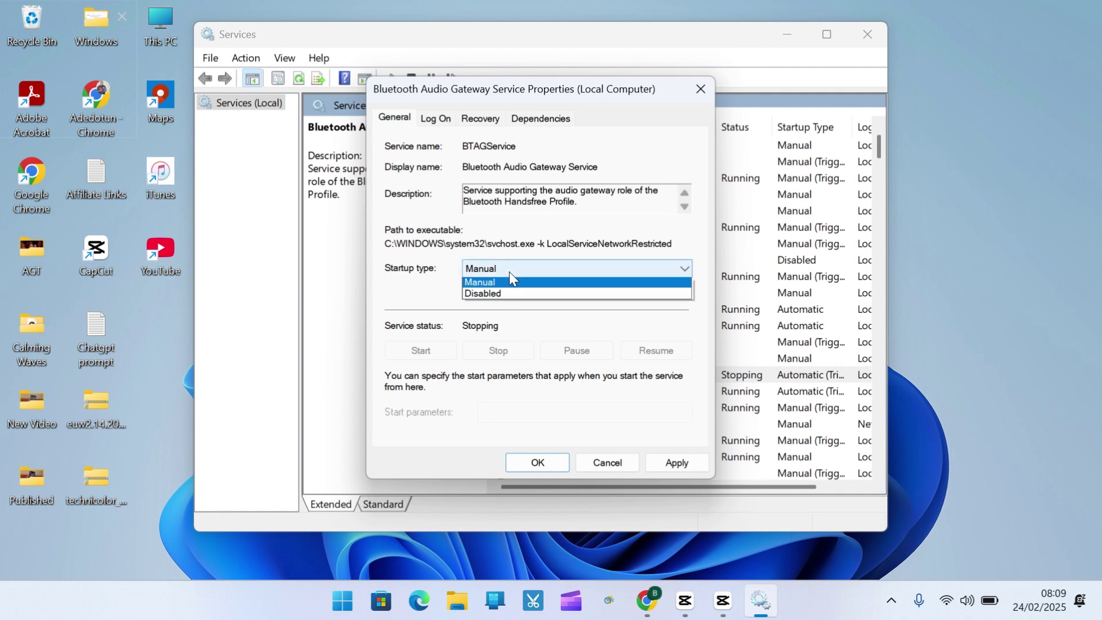
pyautogui.click(505, 293)
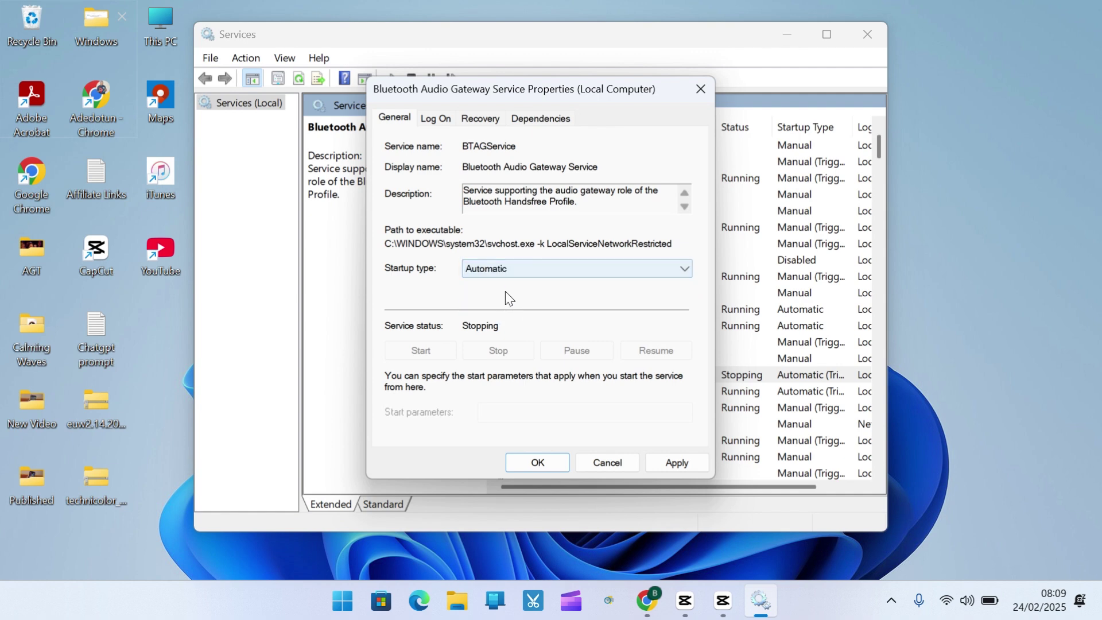
pyautogui.click(675, 464)
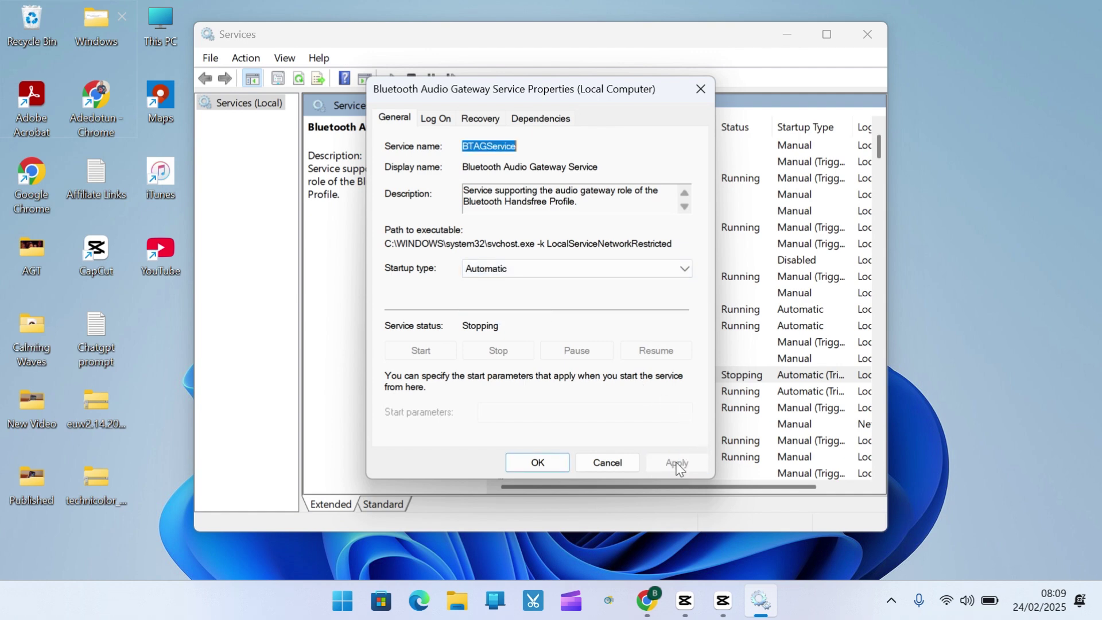
pyautogui.click(546, 463)
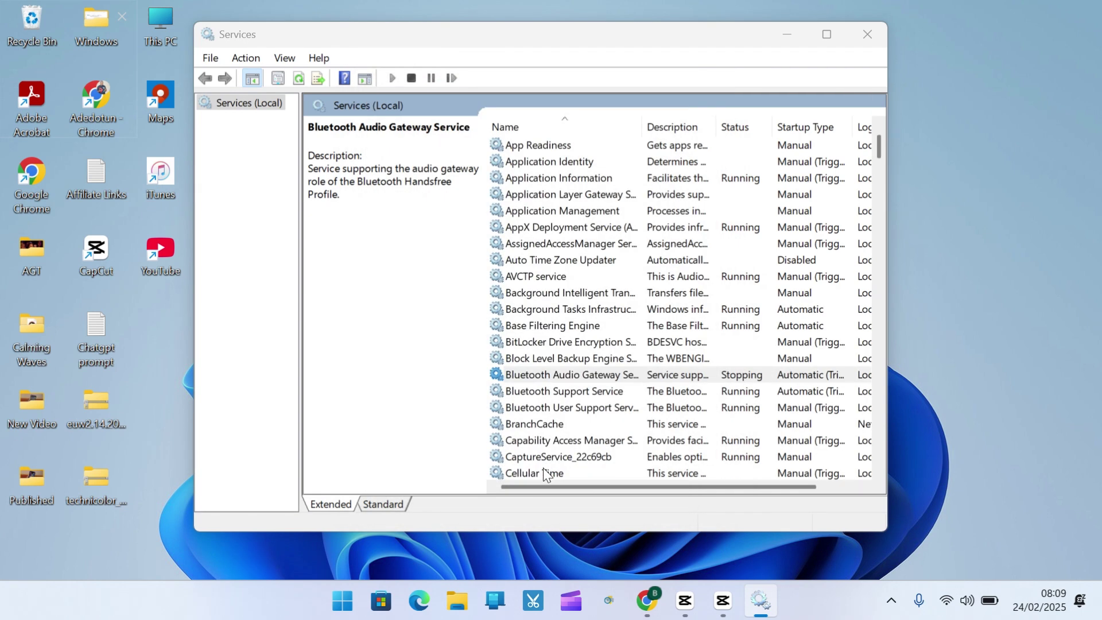
# Set the Bluetooth Support Service's startup type to Automatic, apply it, and close the properties and the Services console.
pyautogui.click(571, 392)
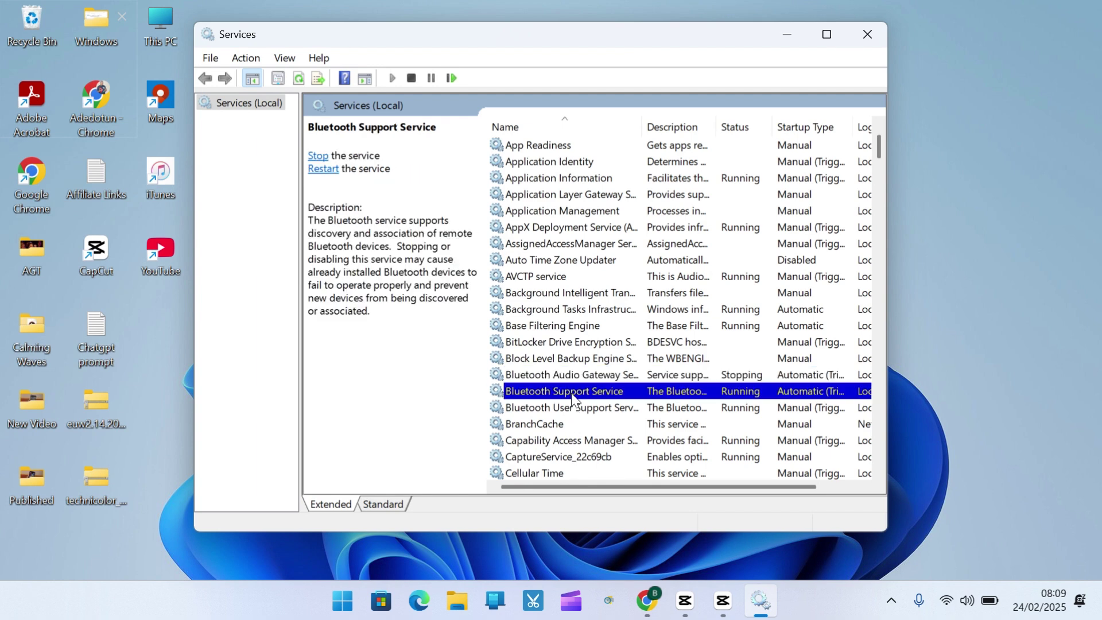
pyautogui.rightClick(568, 397)
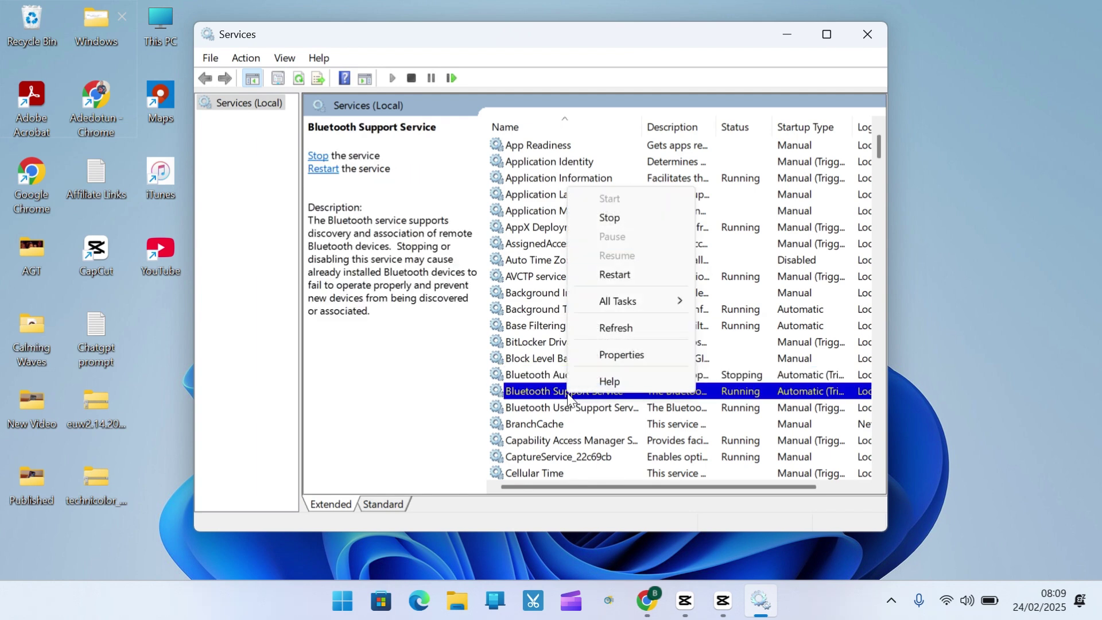
pyautogui.click(616, 360)
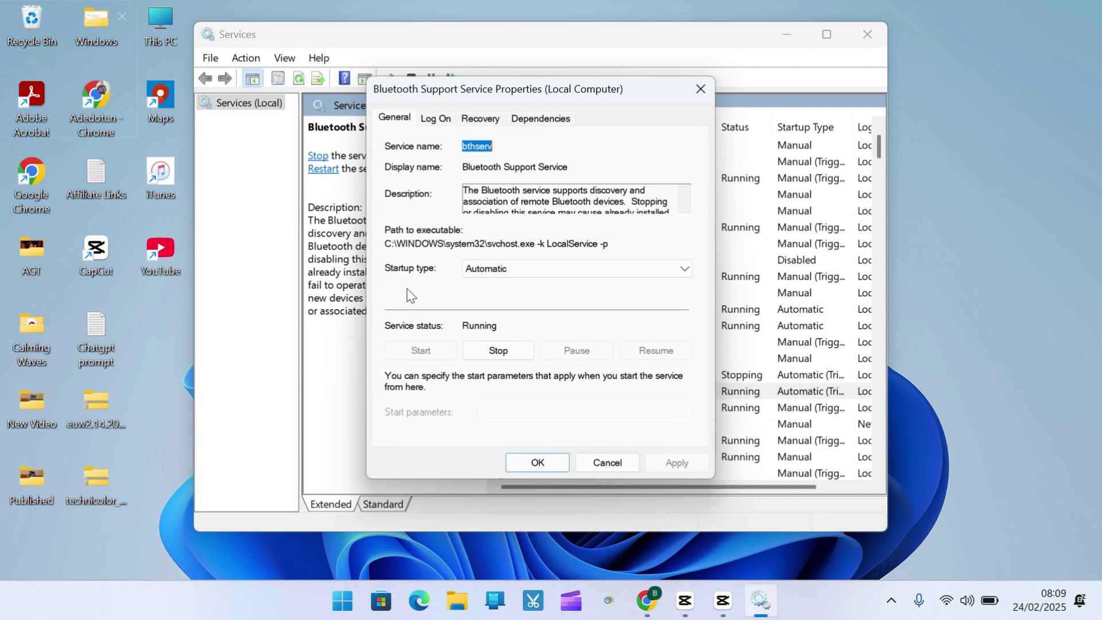
pyautogui.click(485, 268)
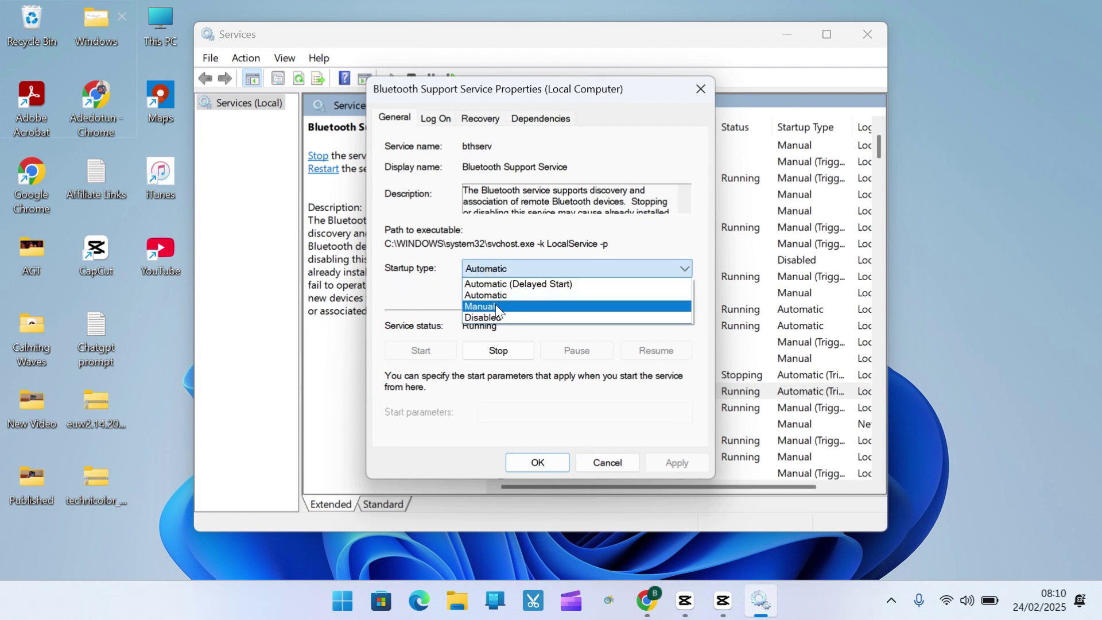
pyautogui.click(495, 306)
pyautogui.click(500, 273)
pyautogui.click(501, 294)
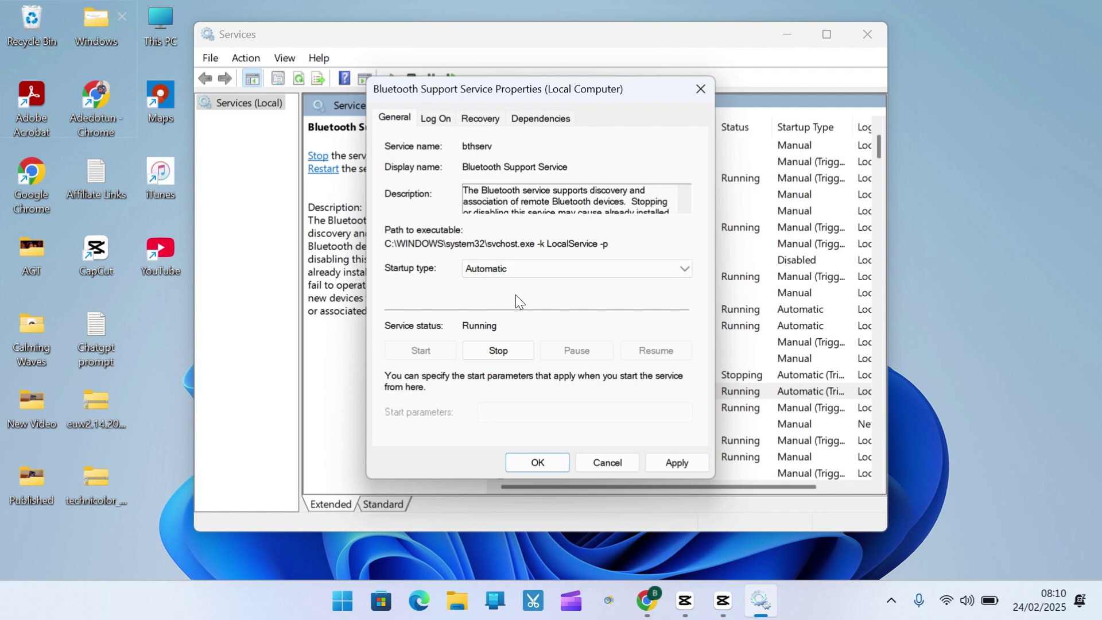
pyautogui.click(672, 466)
pyautogui.click(533, 463)
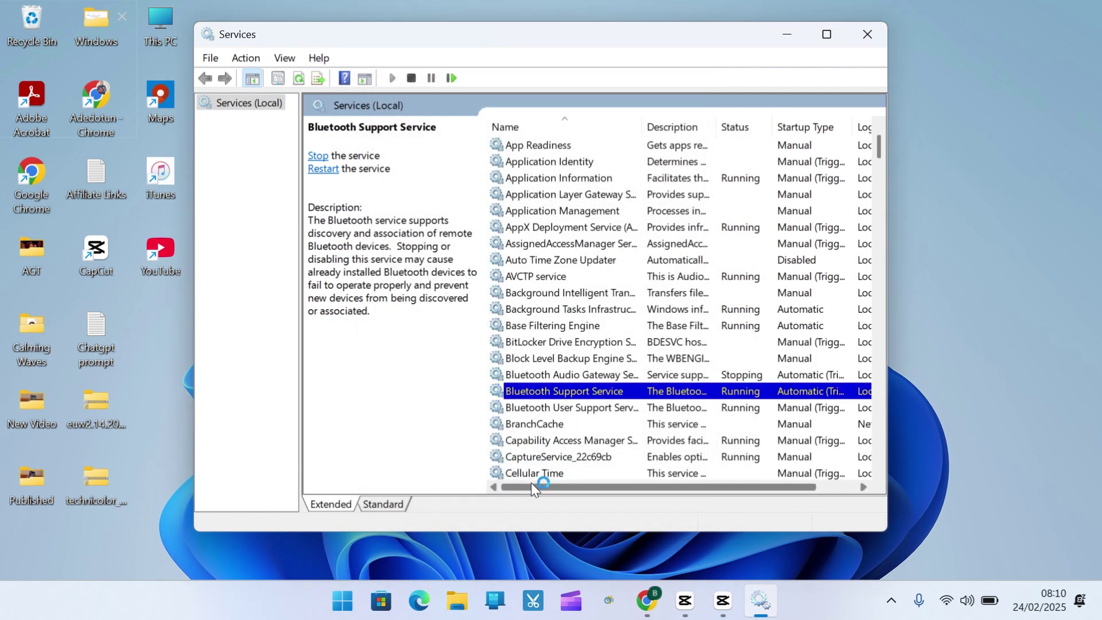
pyautogui.click(863, 46)
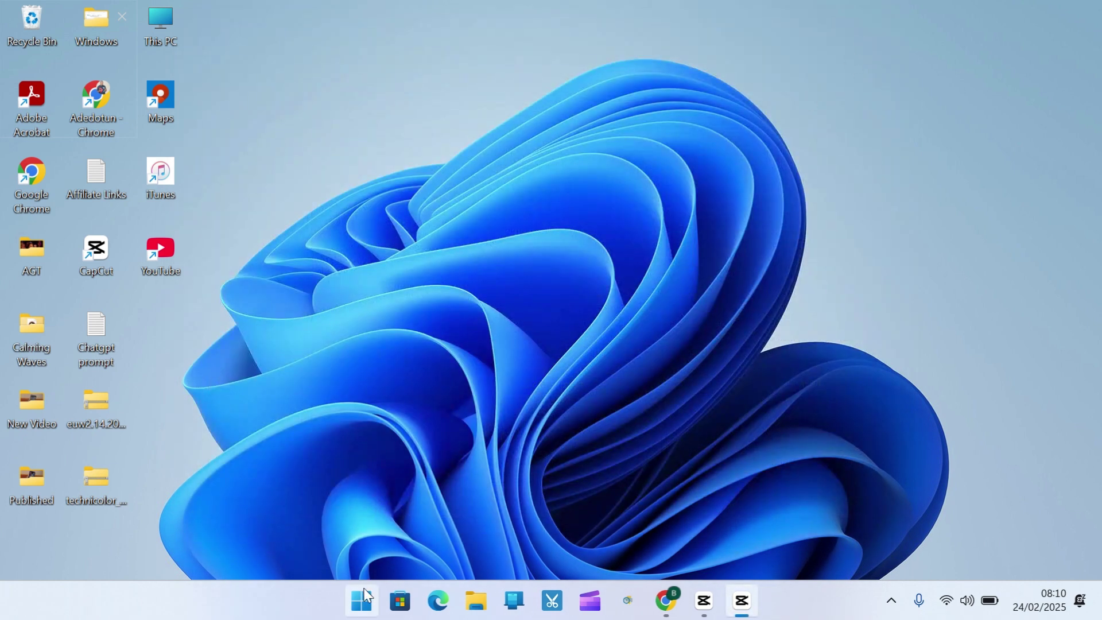
# Search Windows for "SETTING" and open the Settings app.
pyautogui.click(367, 596)
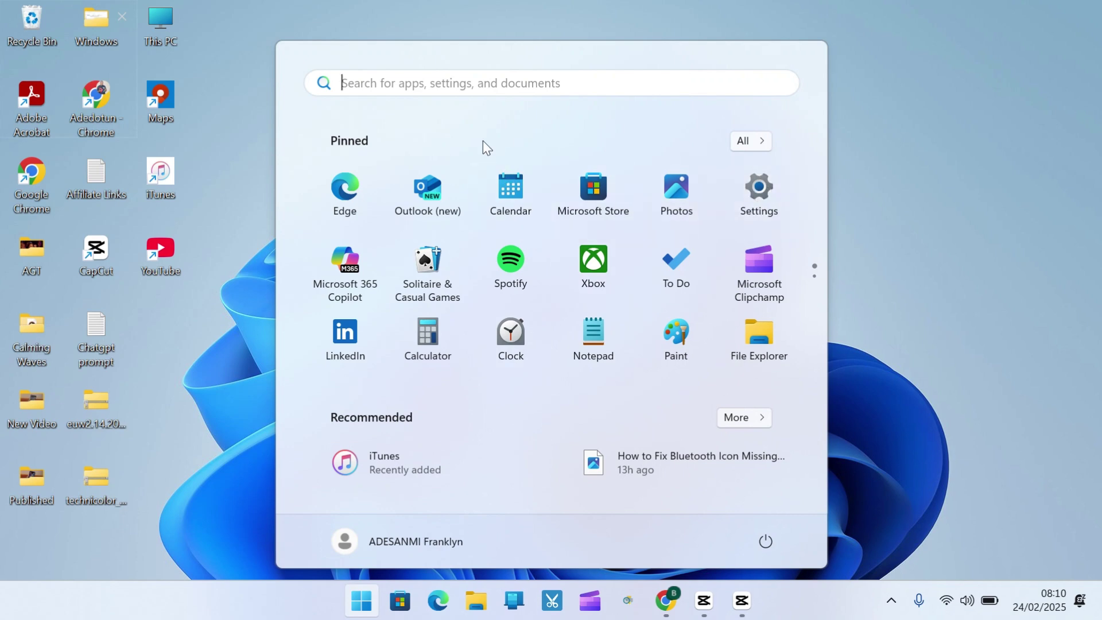
pyautogui.write('sETTING')
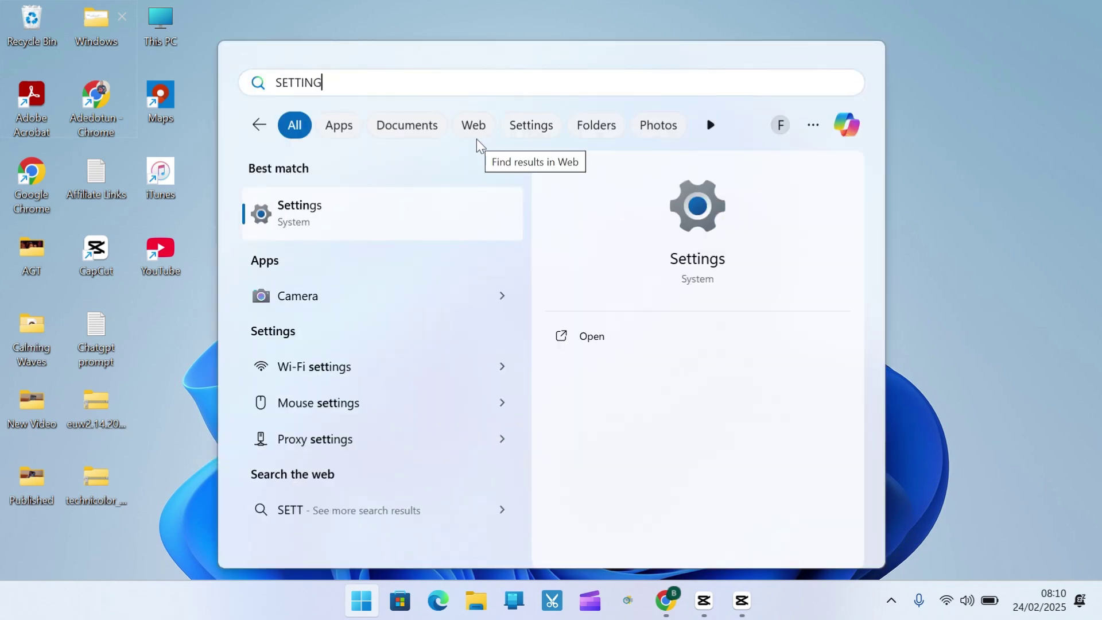
pyautogui.click(591, 344)
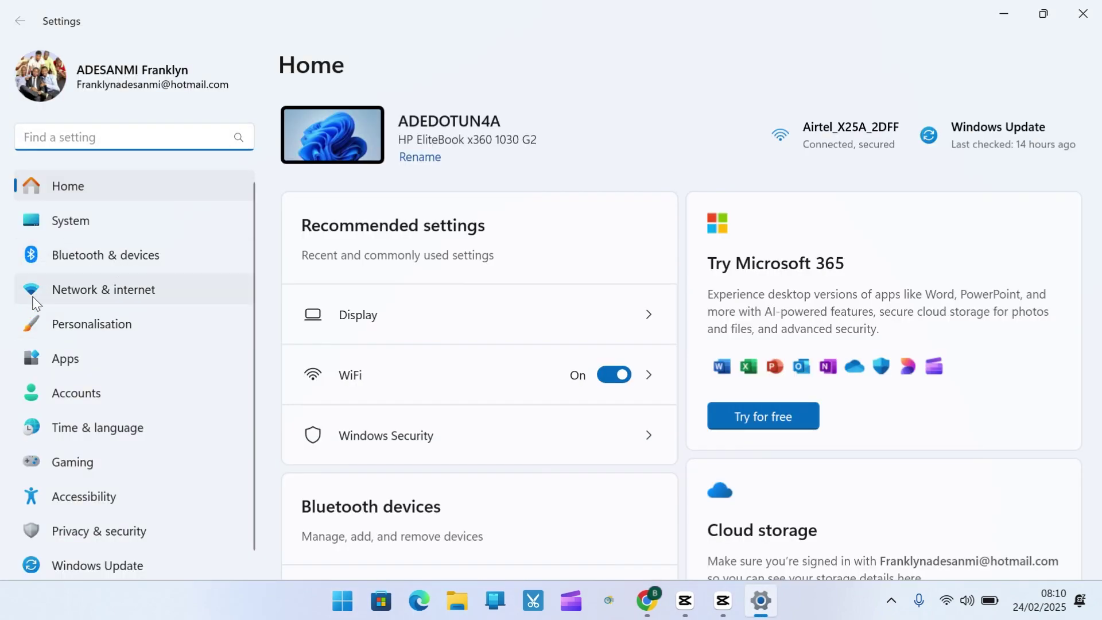
# Turn on Bluetooth under the wireless devices on the Flight mode page of the Network & internet settings.
pyautogui.click(95, 295)
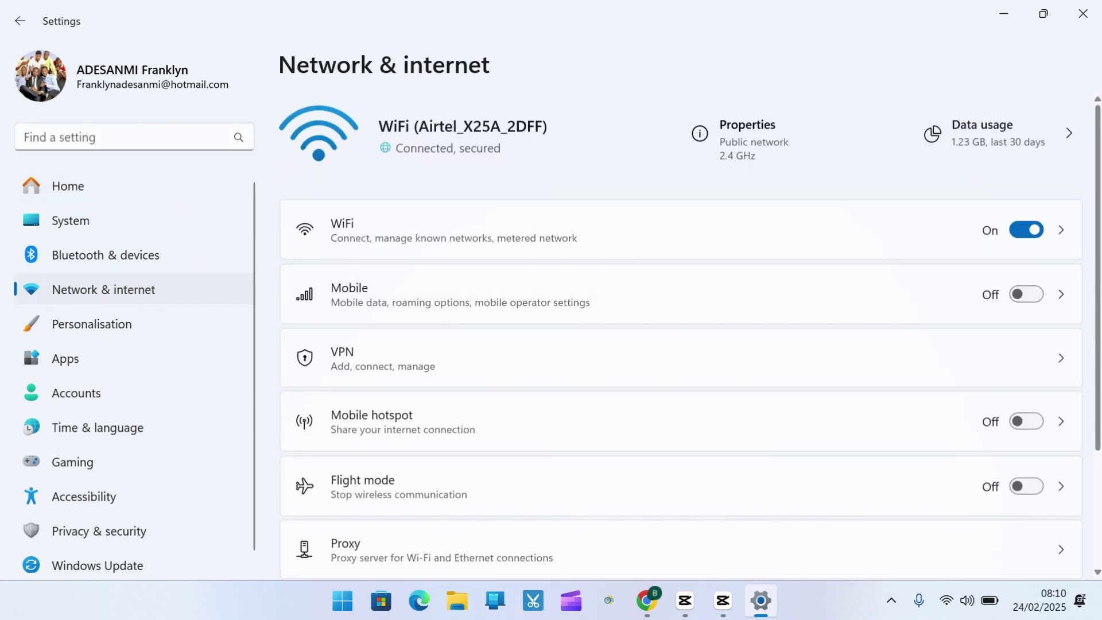
pyautogui.moveTo(1099, 357); pyautogui.dragTo(1095, 463)
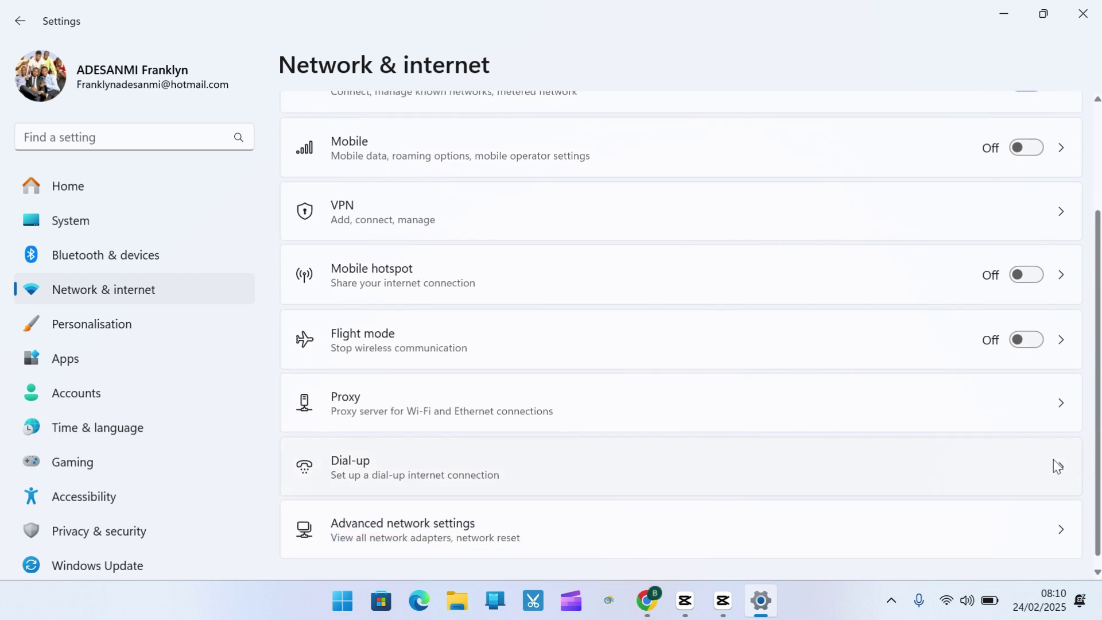
pyautogui.click(448, 344)
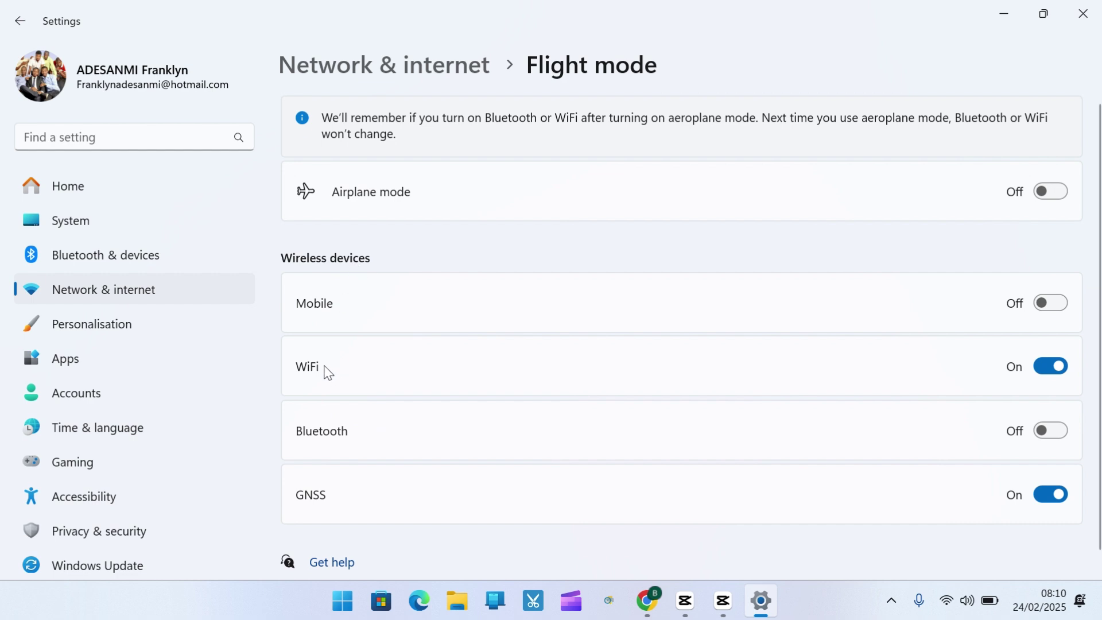
pyautogui.click(1056, 438)
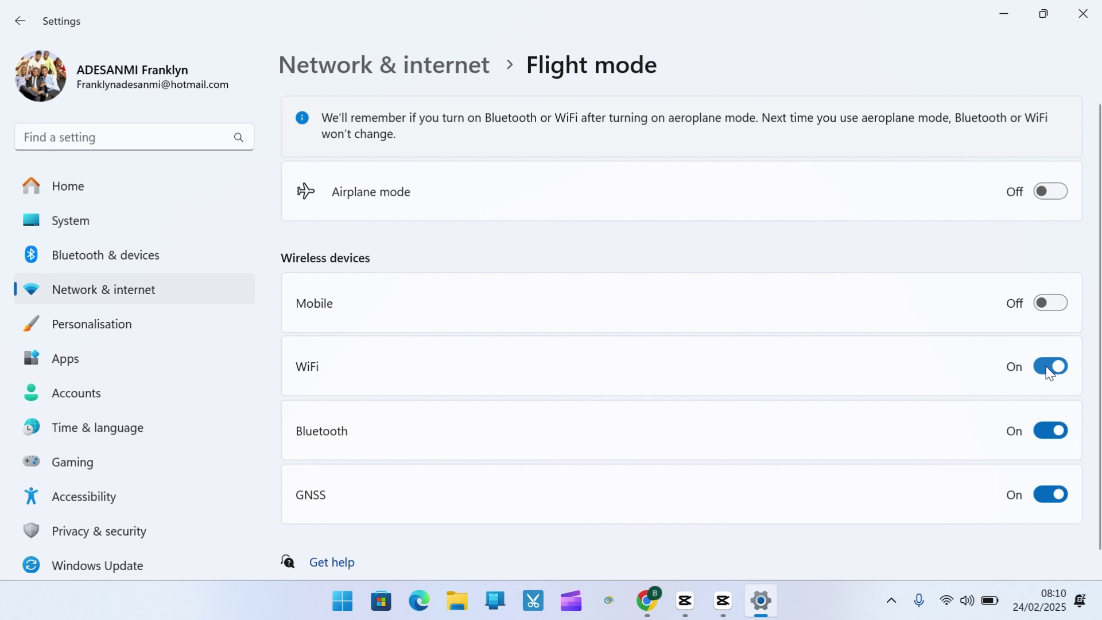
# Check the Bluetooth switch and paired devices on the Bluetooth & devices page, and close Settings.
pyautogui.click(68, 197)
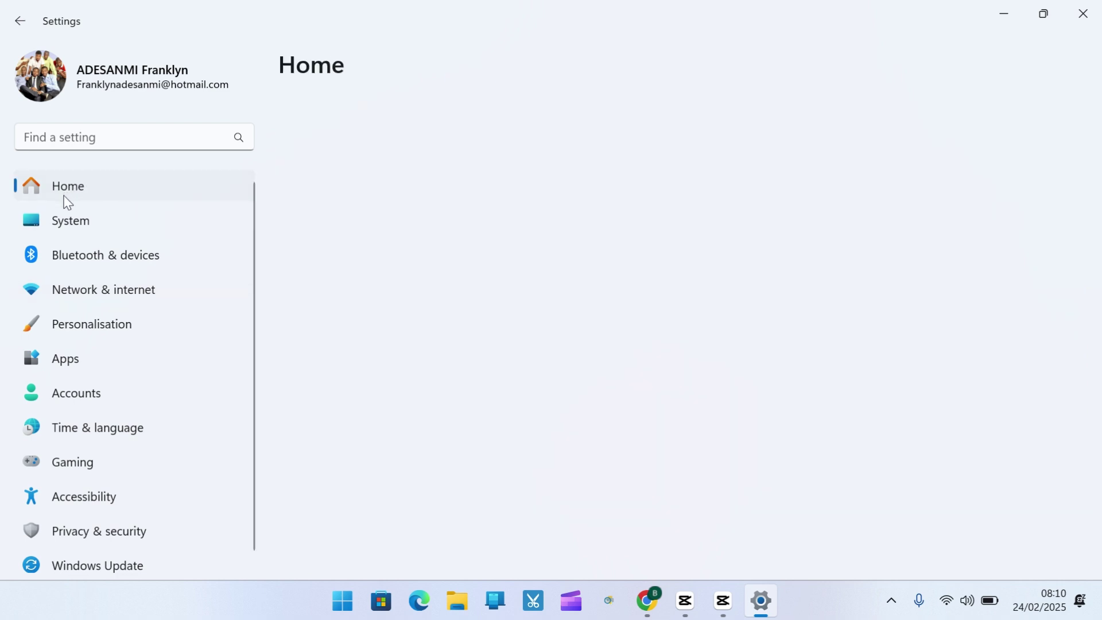
pyautogui.click(78, 261)
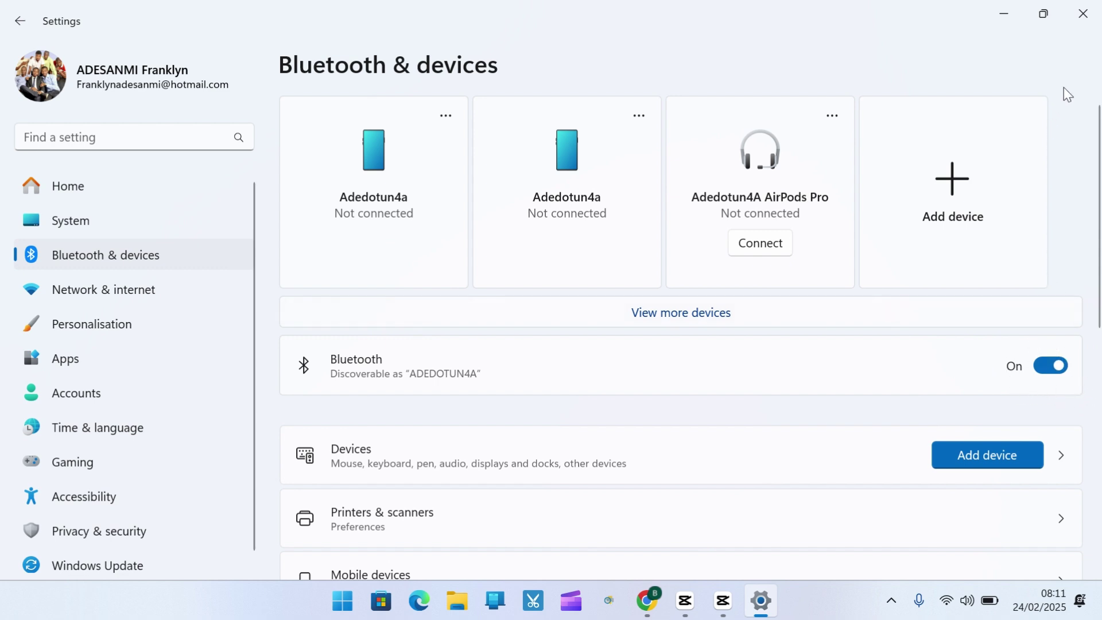
pyautogui.click(1080, 14)
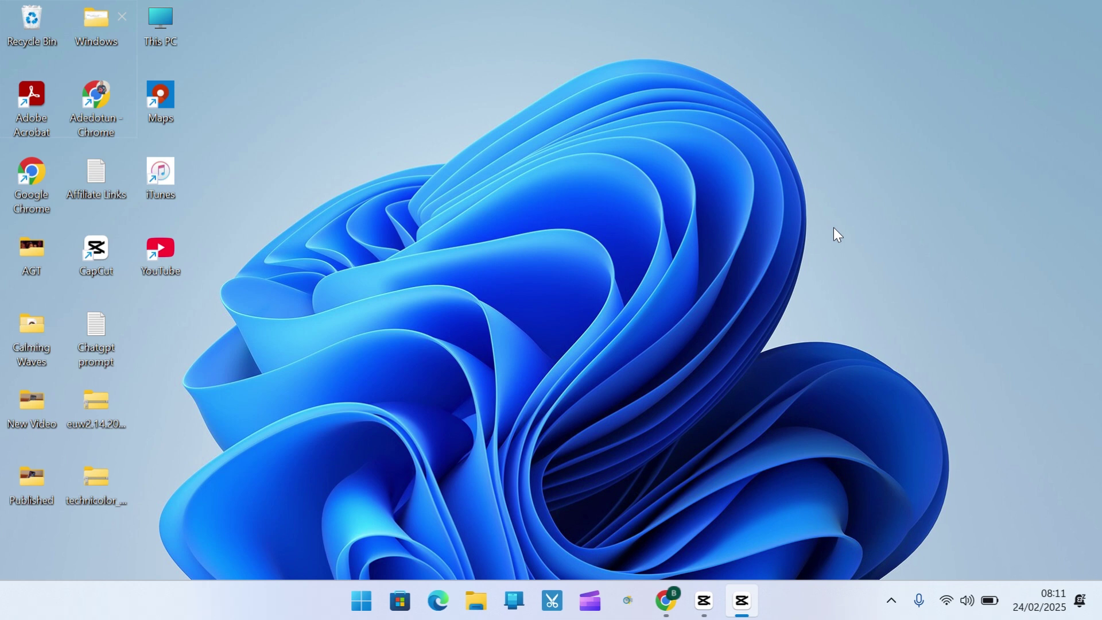
# Search Windows for "DEVICE", open Device Manager, and expand its Bluetooth category.
pyautogui.click(362, 601)
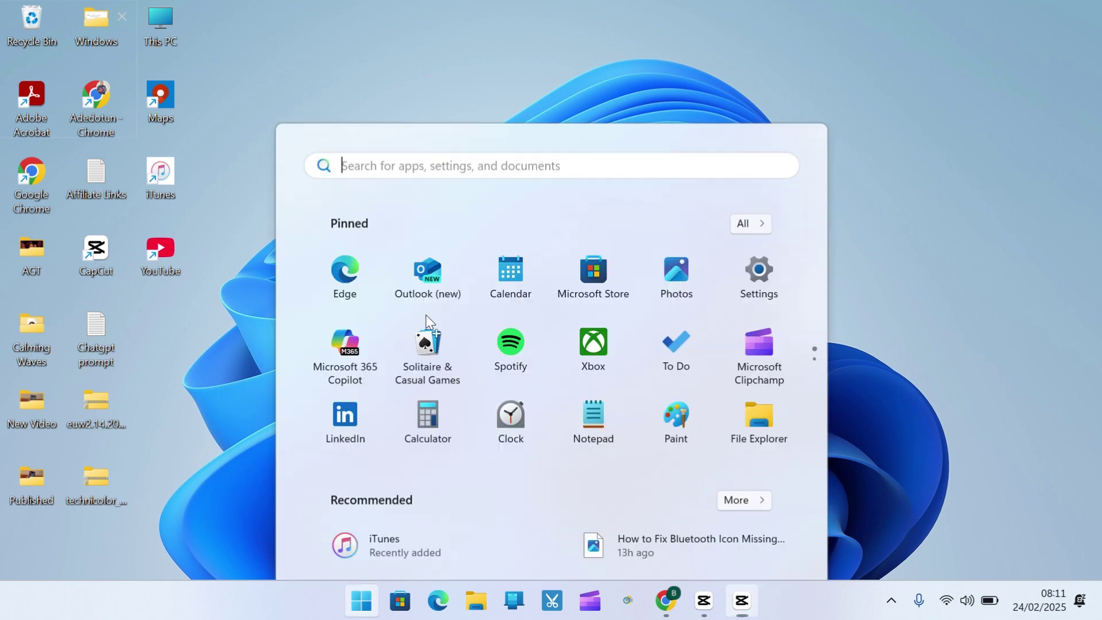
pyautogui.write('DEVICE')
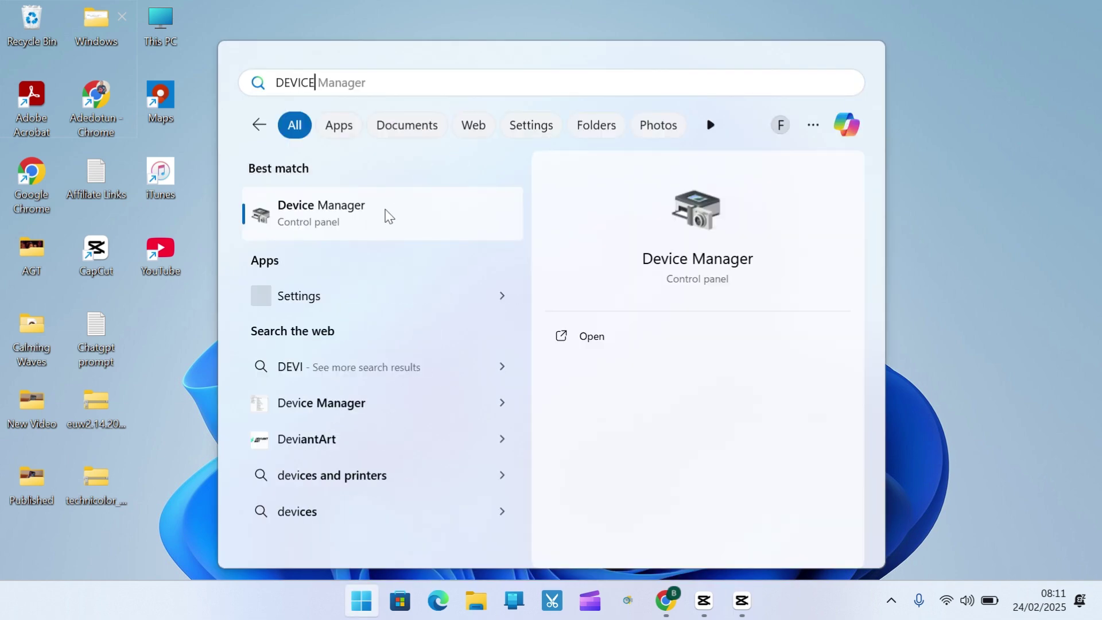
pyautogui.click(597, 338)
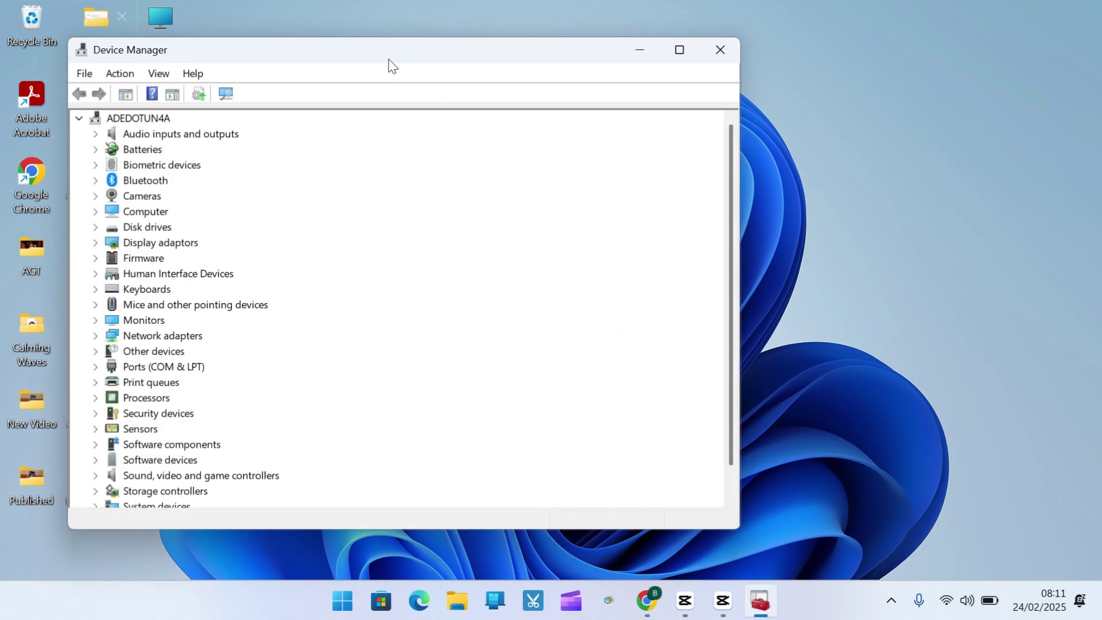
pyautogui.moveTo(388, 59); pyautogui.dragTo(631, 42)
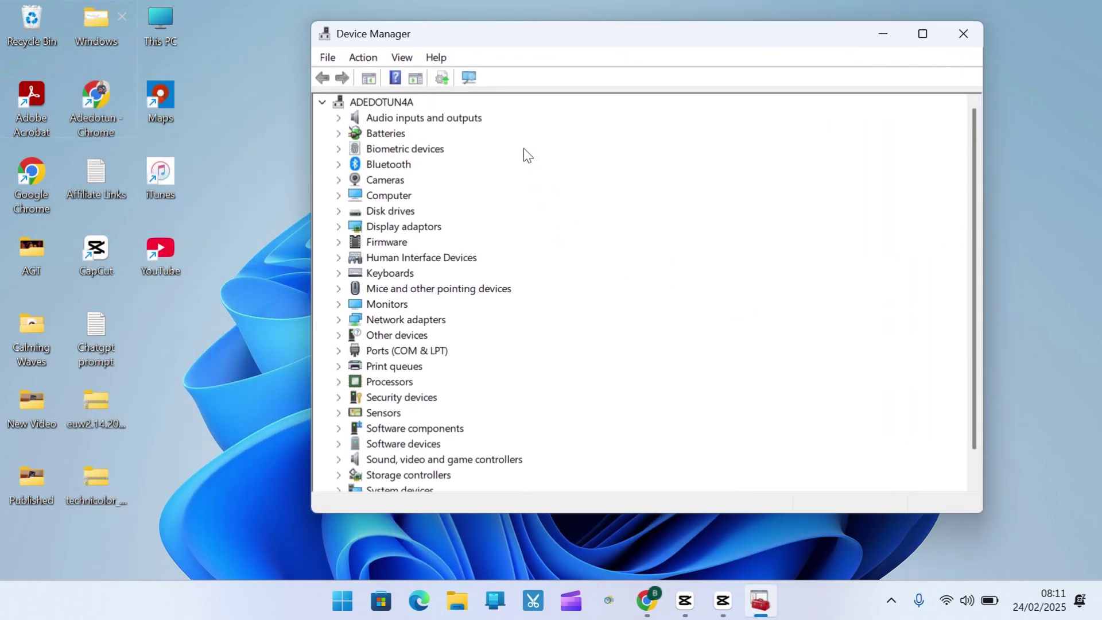
pyautogui.click(338, 165)
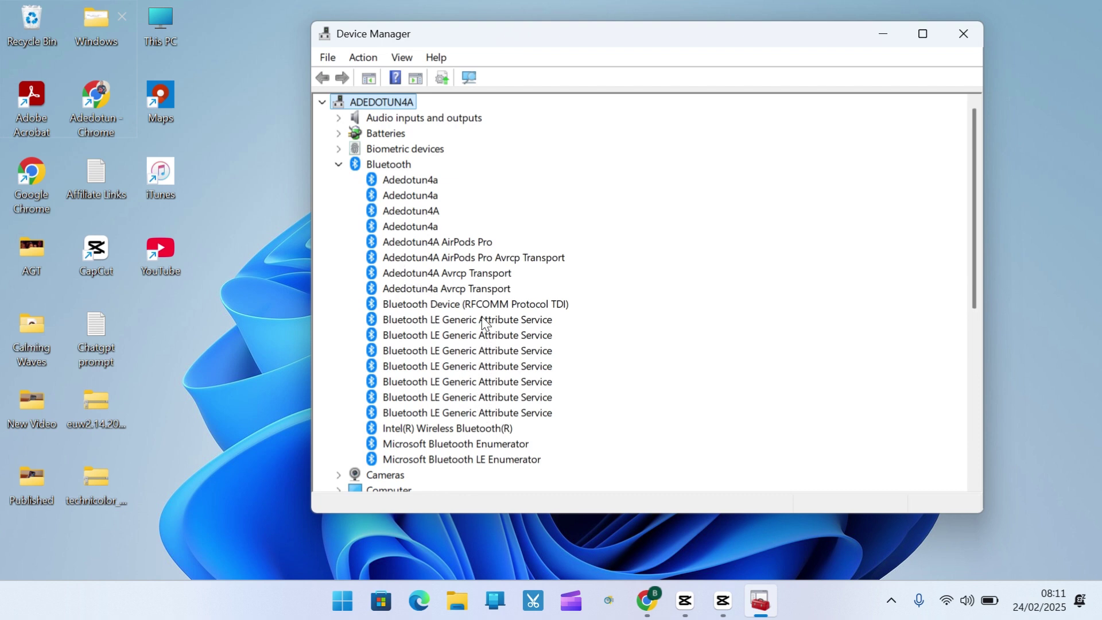
# Try an automatic driver search for the Intel(R) Wireless Bluetooth(R) device and exit the update wizard.
pyautogui.click(470, 429)
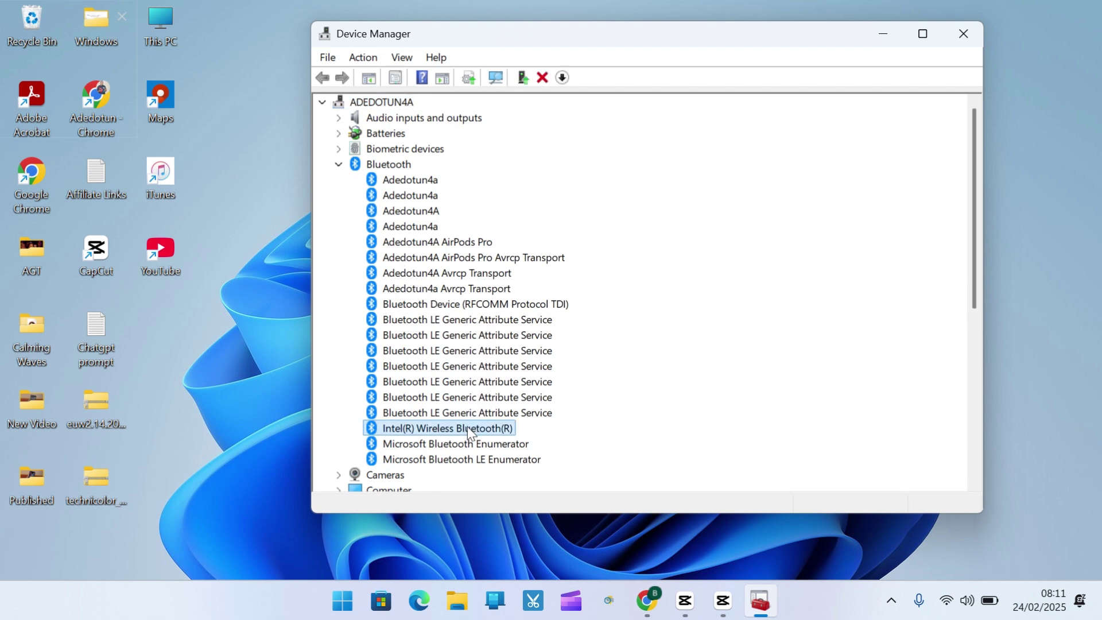
pyautogui.rightClick(467, 427)
pyautogui.click(511, 439)
pyautogui.click(594, 265)
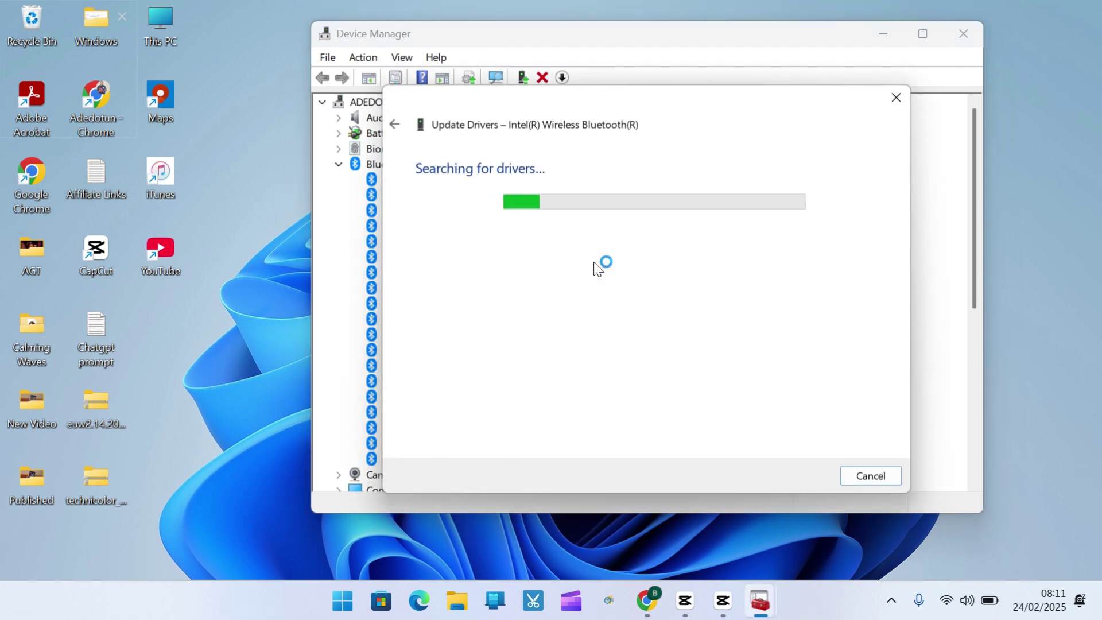
pyautogui.click(869, 475)
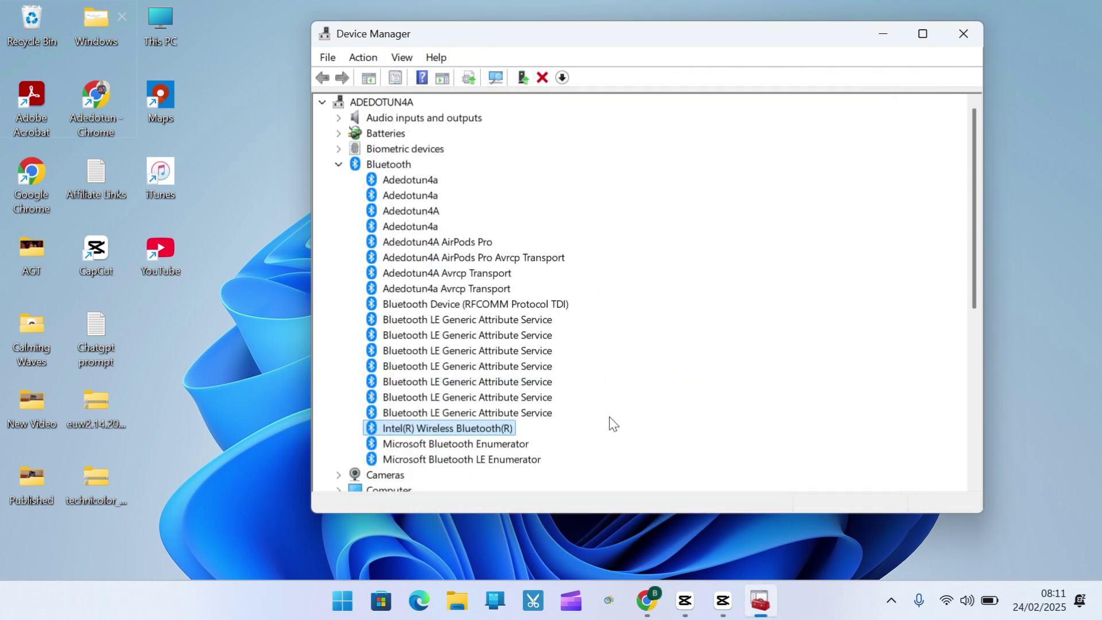
# Try an automatic driver search for the last Bluetooth LE Generic Attribute Service entry and exit the update wizard.
pyautogui.click(491, 411)
pyautogui.rightClick(491, 411)
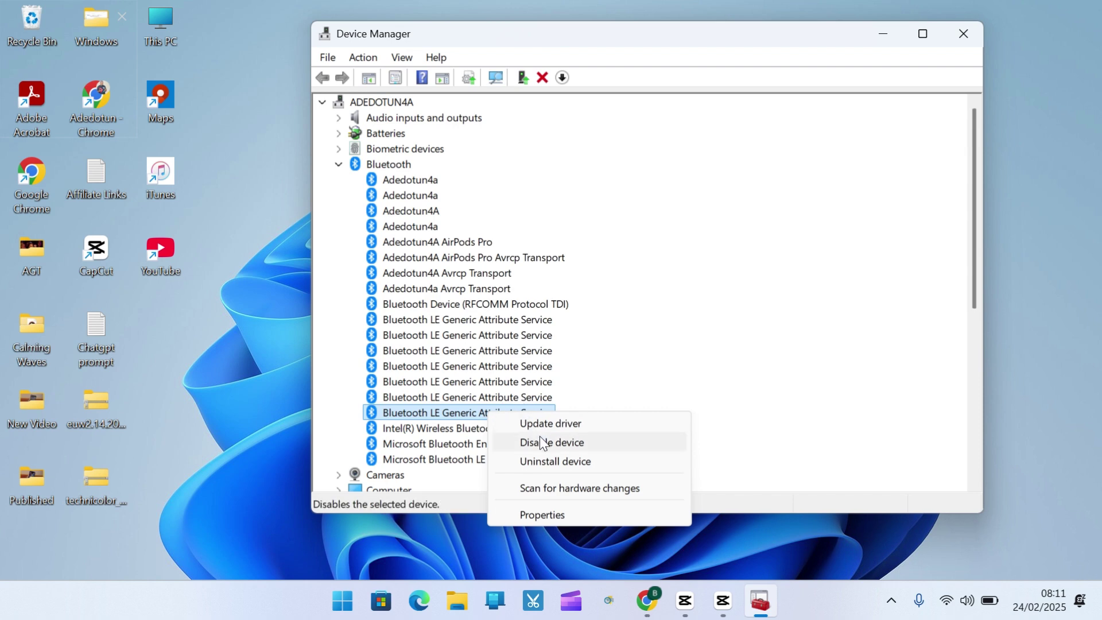
pyautogui.click(548, 423)
pyautogui.click(772, 254)
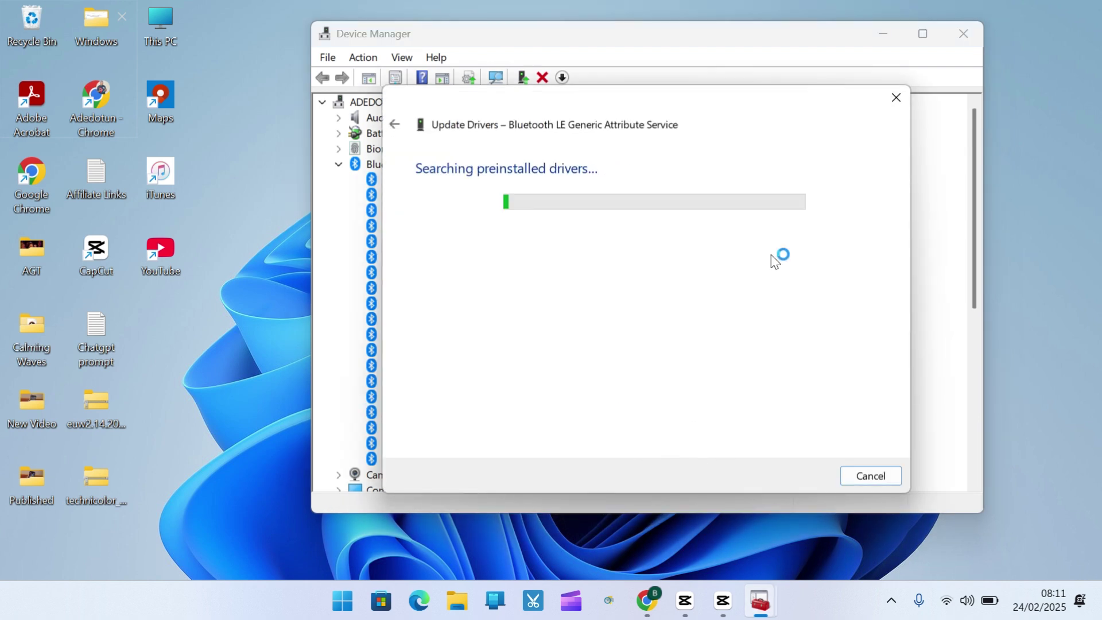
pyautogui.click(855, 480)
# Try an automatic driver search for the second-to-last Bluetooth LE Generic Attribute Service entry and exit the update wizard.
pyautogui.click(523, 395)
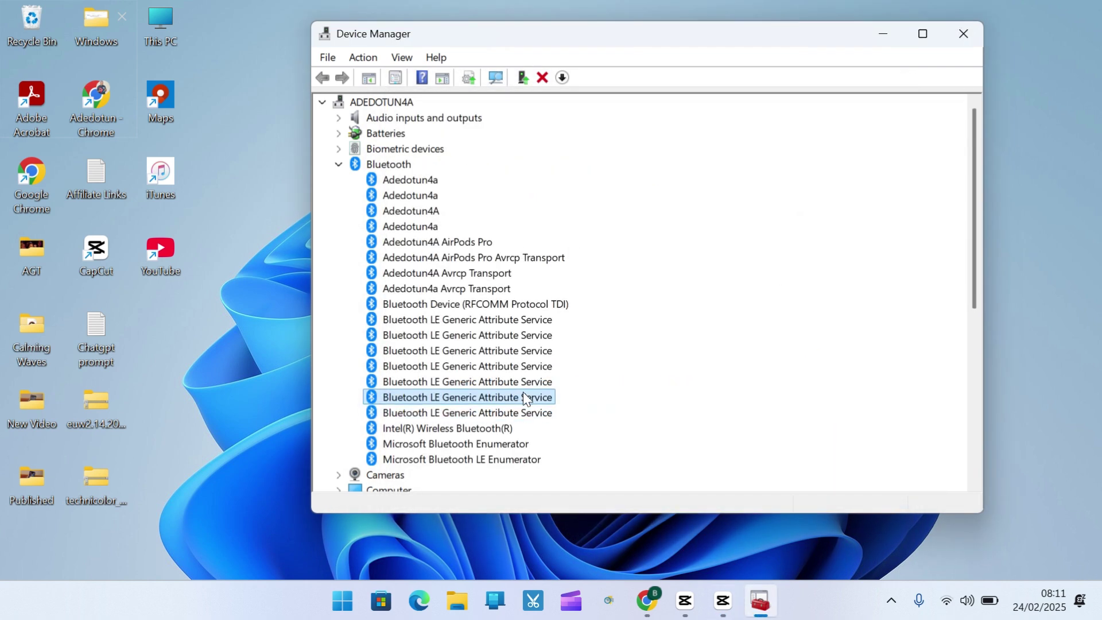
pyautogui.rightClick(541, 393)
pyautogui.click(625, 407)
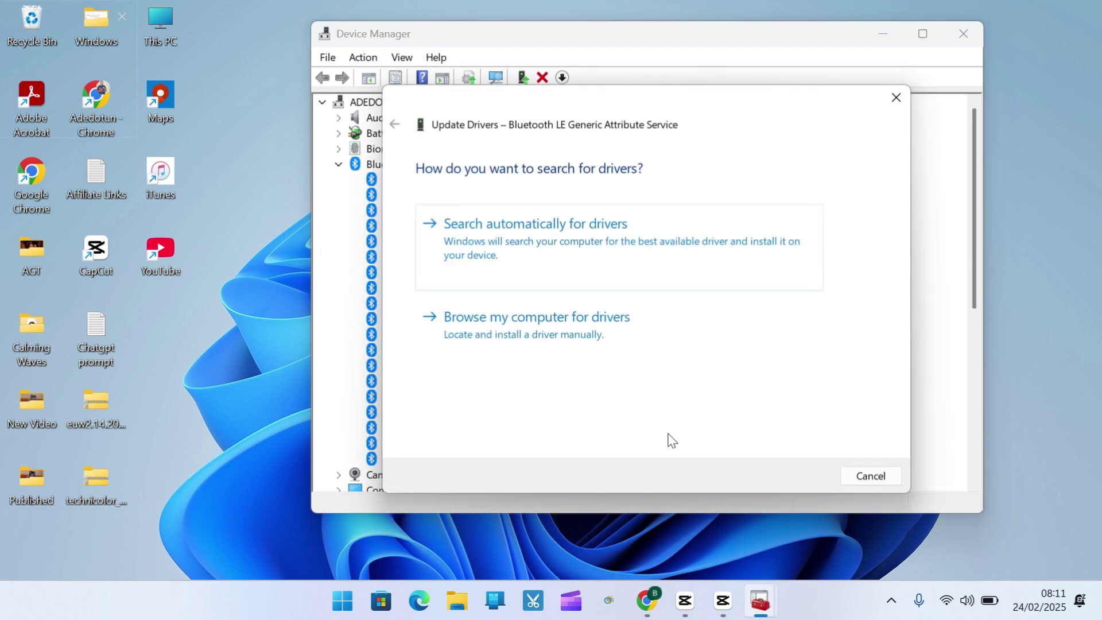
pyautogui.click(757, 280)
pyautogui.click(866, 478)
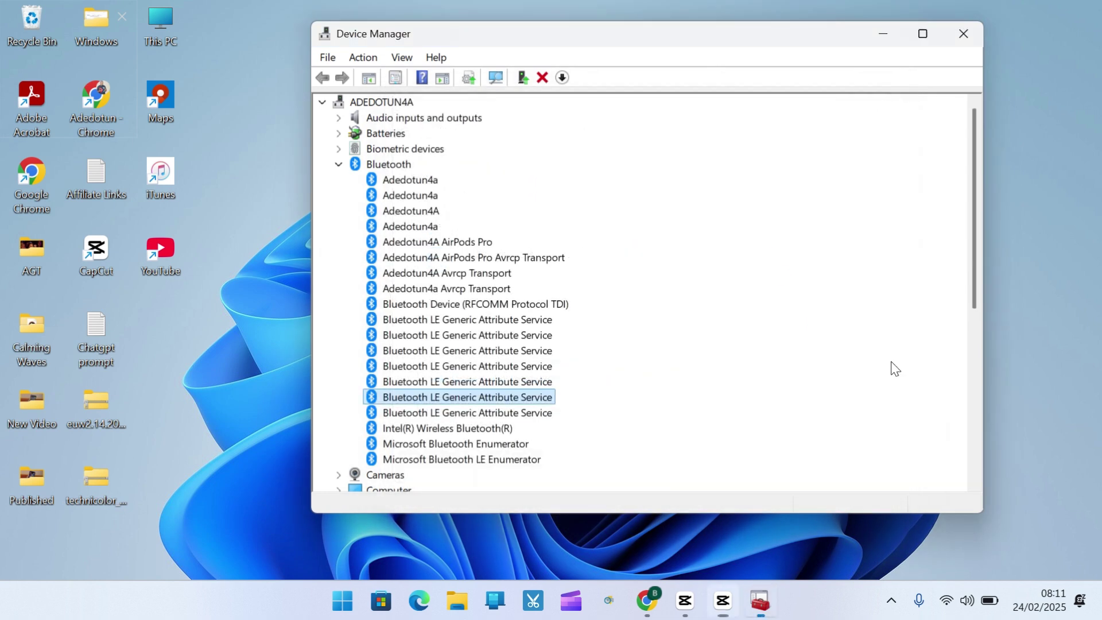
# Close Device Manager and check the hidden notification-area icons for the Bluetooth icon.
pyautogui.hotkey('alt', 'F4')
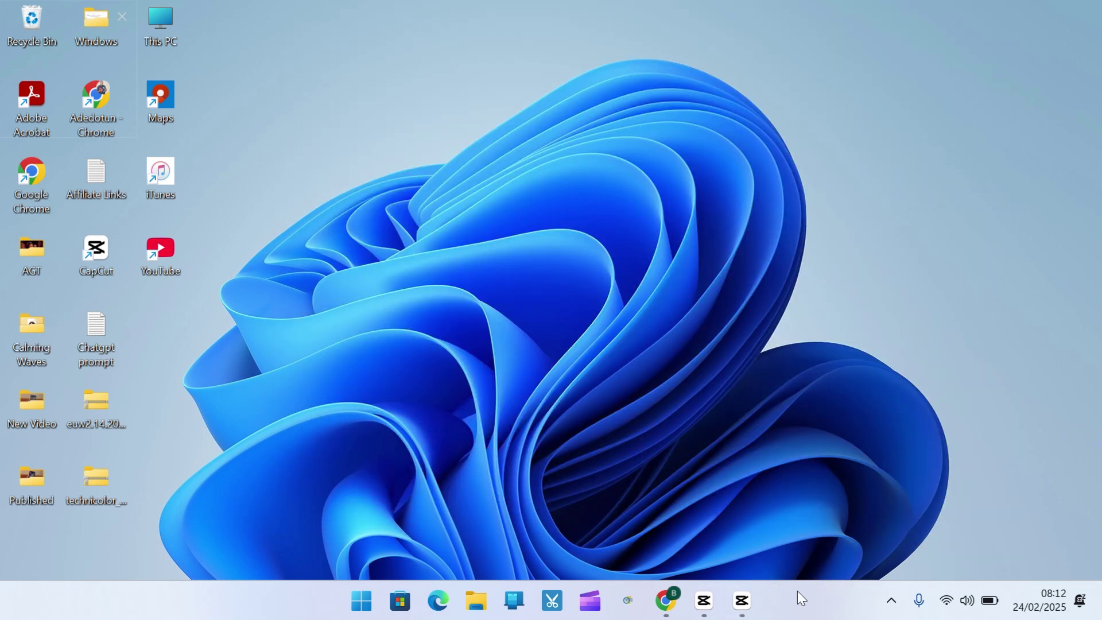
pyautogui.click(891, 600)
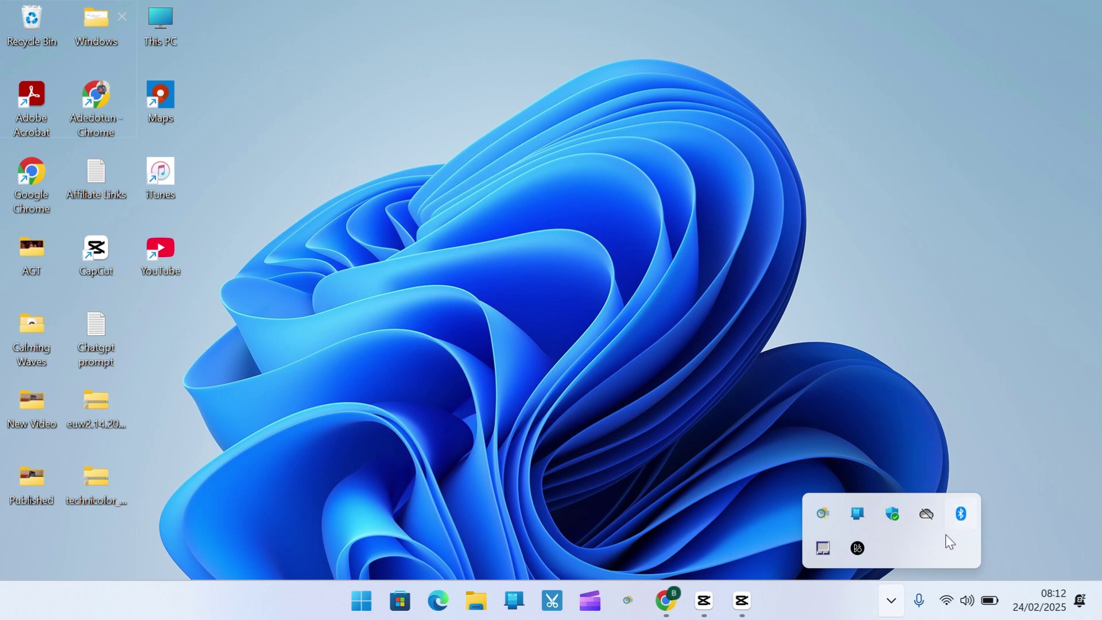
pyautogui.click(820, 433)
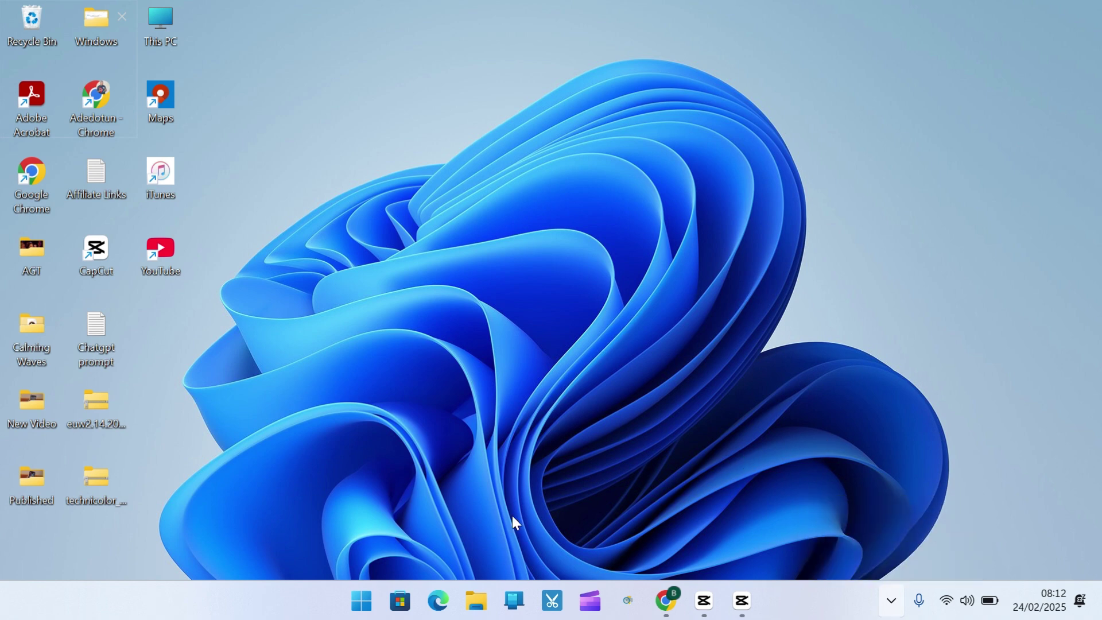
# Open Settings and go to the Devices page under Bluetooth & devices.
pyautogui.click(362, 600)
pyautogui.click(994, 452)
pyautogui.click(368, 609)
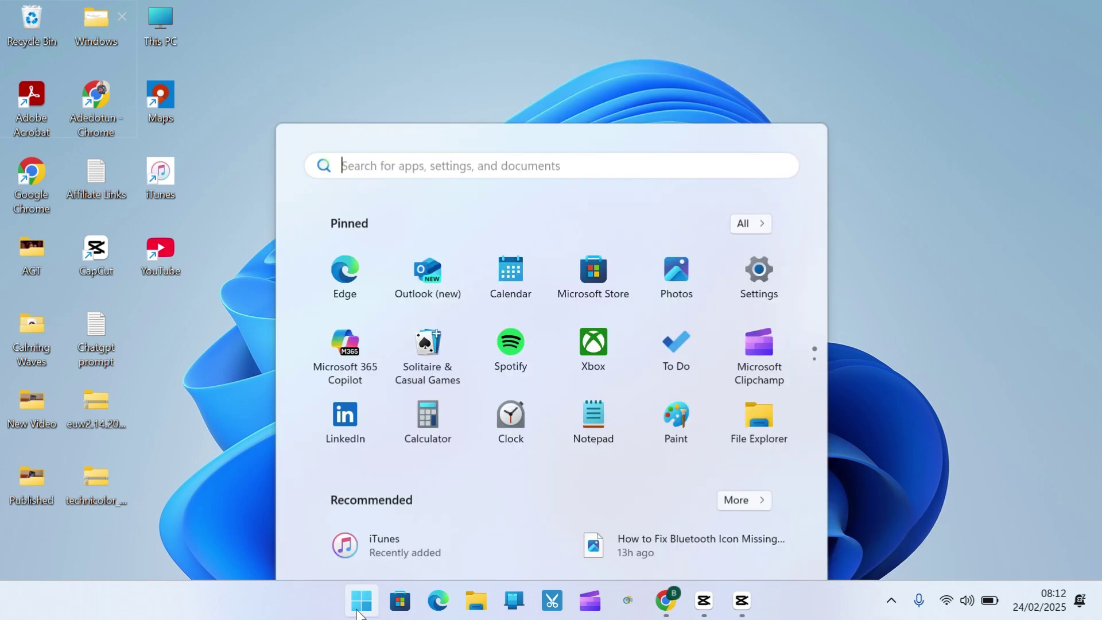
pyautogui.click(761, 211)
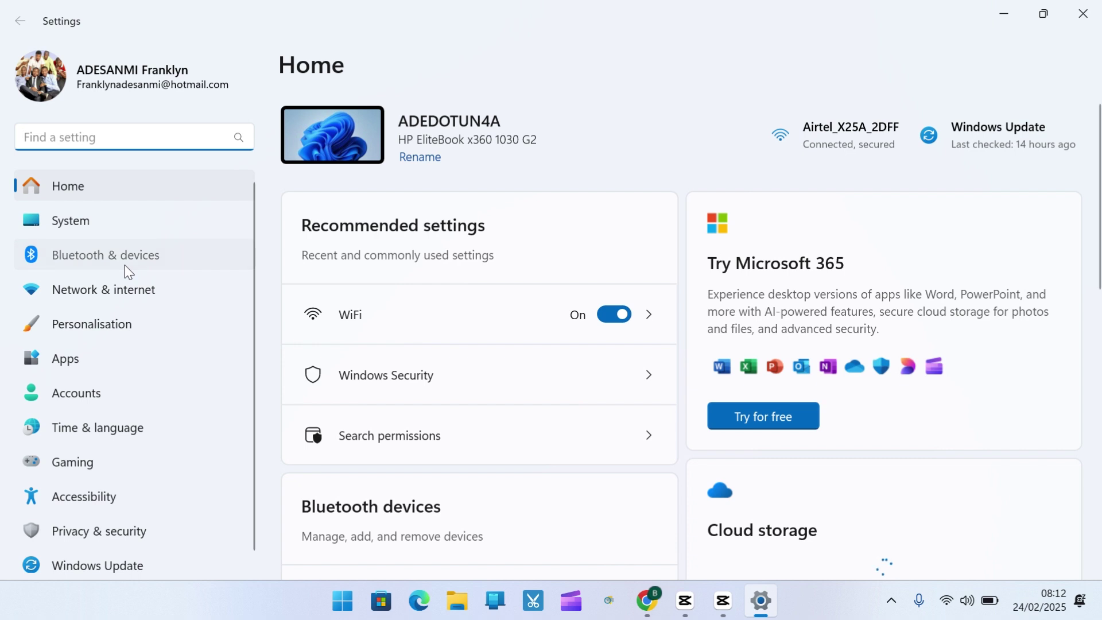
pyautogui.click(125, 261)
pyautogui.scroll(-5, 680, 336)
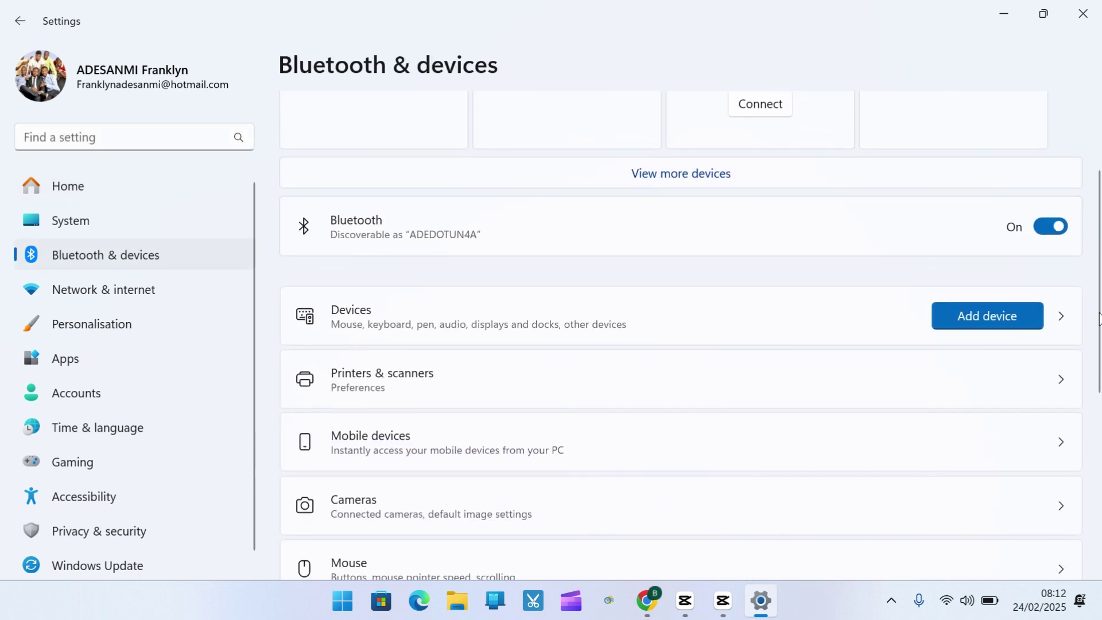
pyautogui.scroll(2, 681, 336)
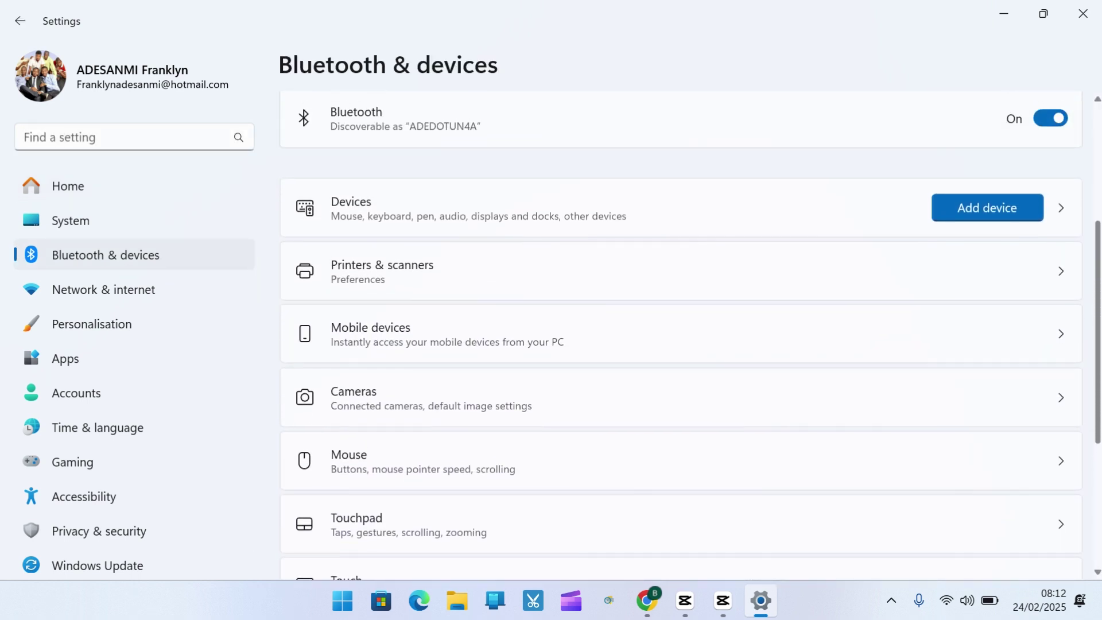
pyautogui.click(431, 220)
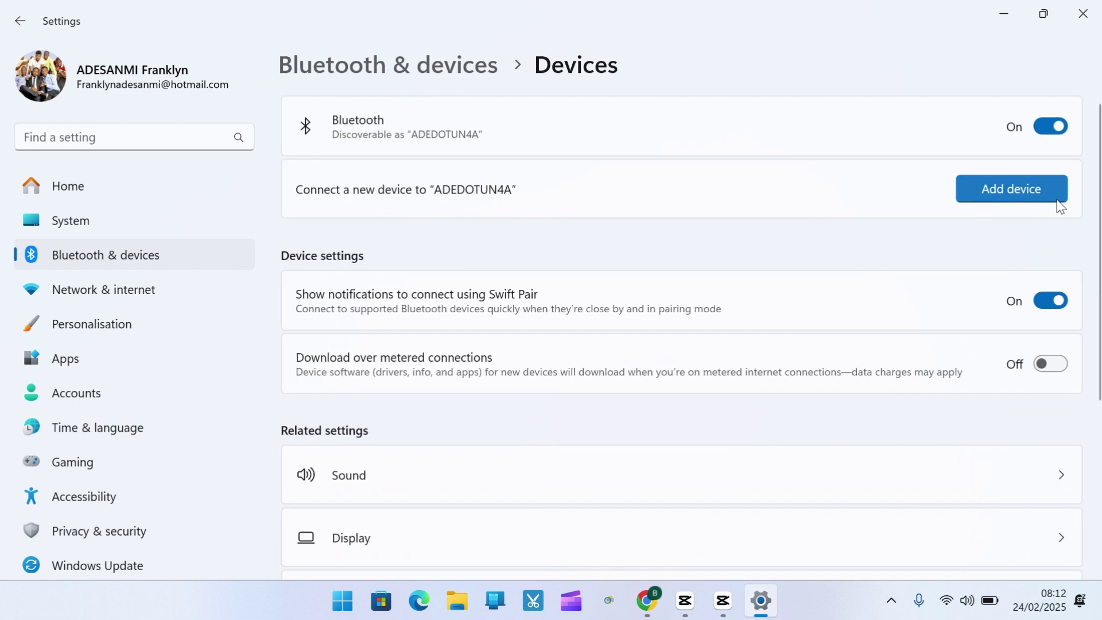
# In More Bluetooth settings, clear and re-enable "Show the Bluetooth icon in the notification area", apply it, and close the dialog.
pyautogui.scroll(-3, 951, 389)
pyautogui.scroll(-8, 436, 459)
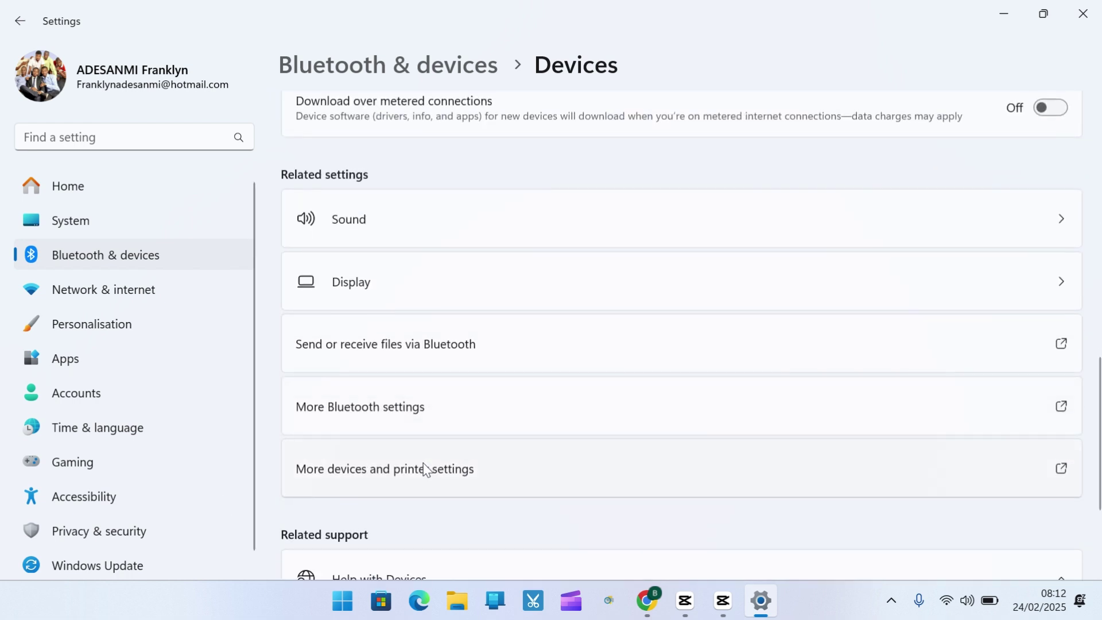
pyautogui.click(420, 408)
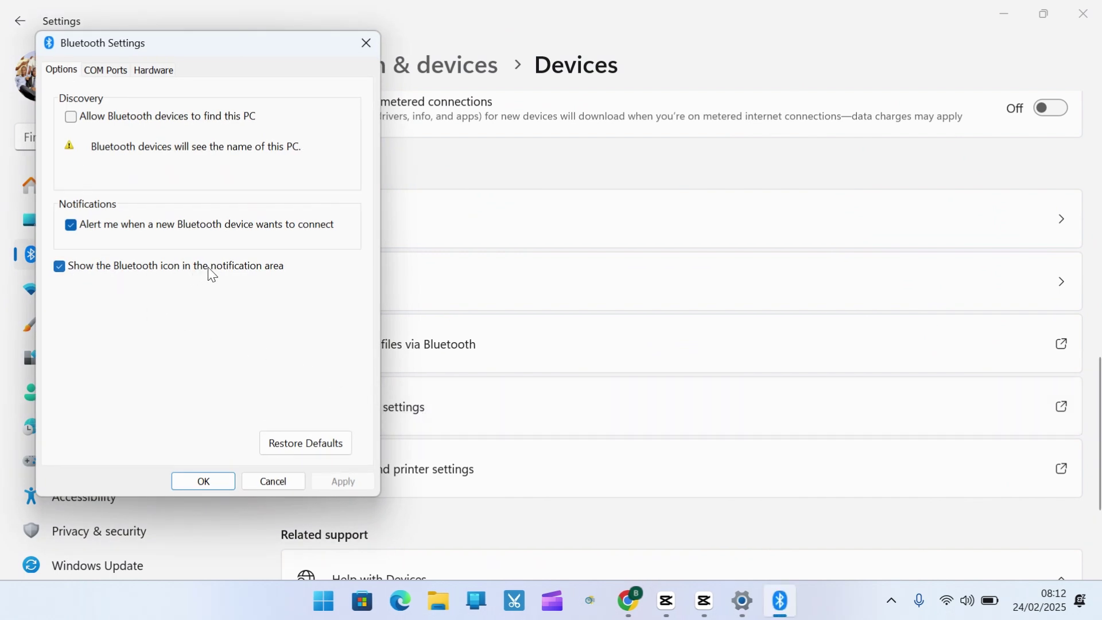
pyautogui.click(60, 266)
pyautogui.click(61, 268)
pyautogui.click(340, 481)
pyautogui.click(216, 480)
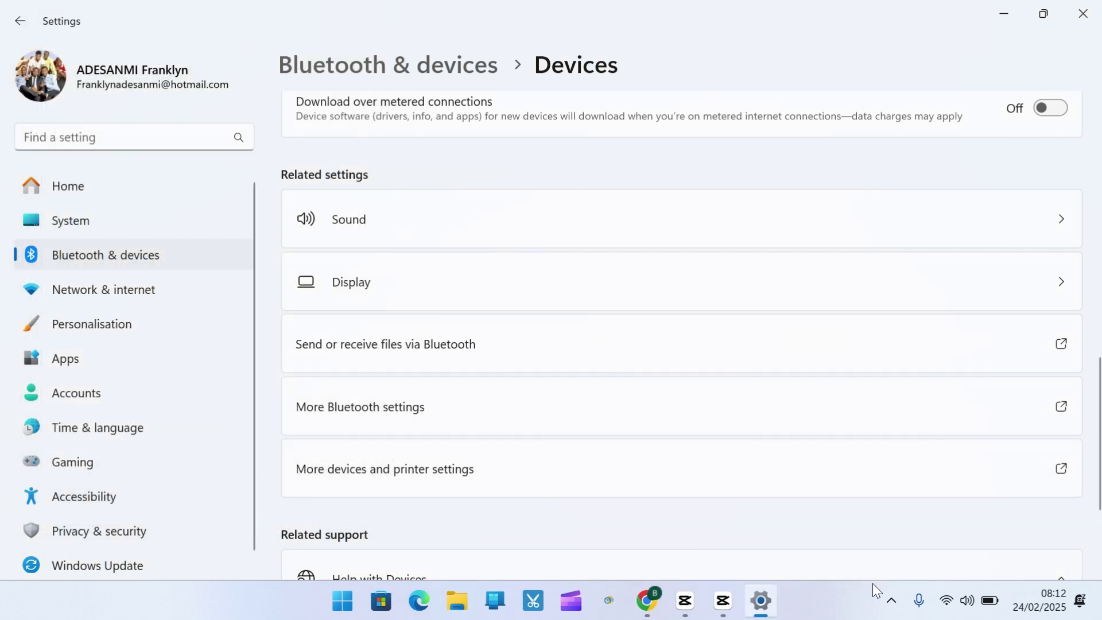
# Check the Bluetooth icon and its context options among the hidden notification-area icons, and close Settings.
pyautogui.click(892, 609)
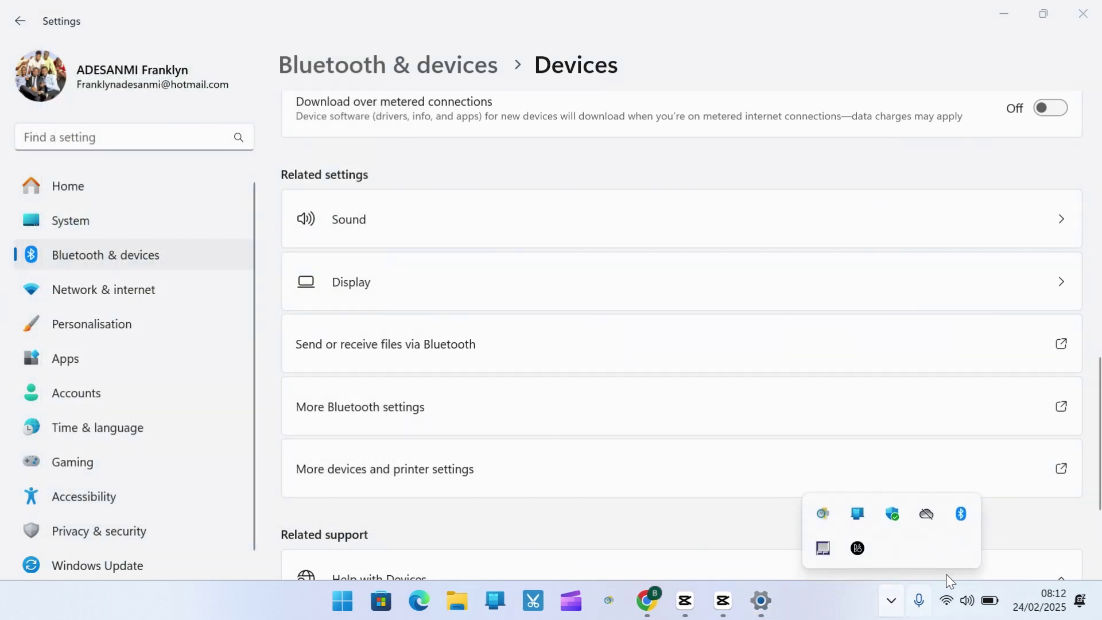
pyautogui.click(893, 611)
pyautogui.click(891, 602)
pyautogui.rightClick(961, 514)
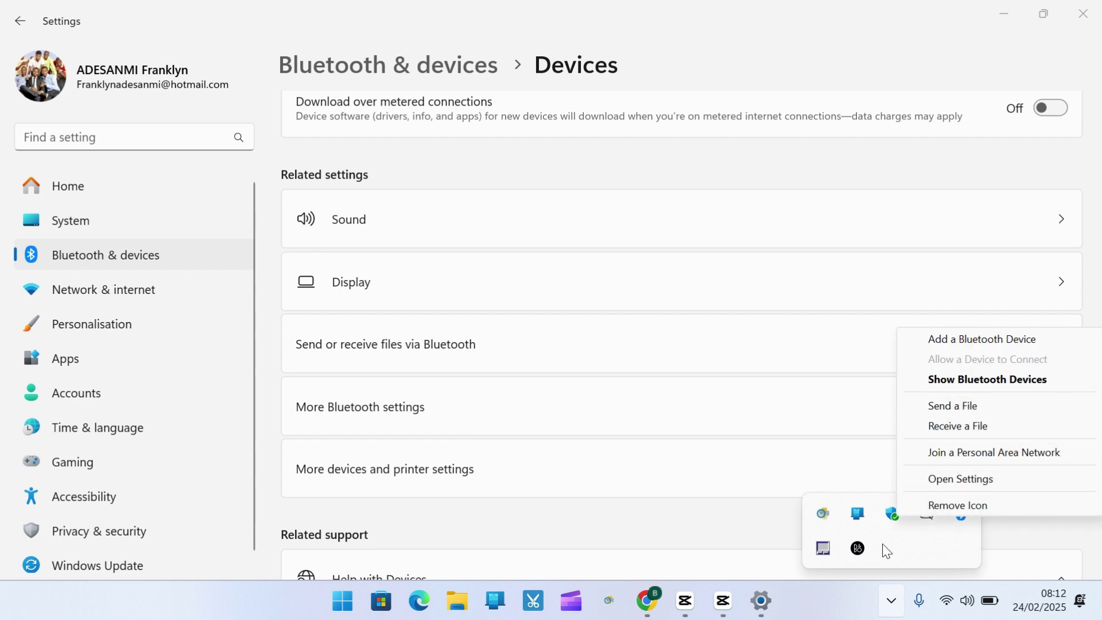
pyautogui.click(852, 612)
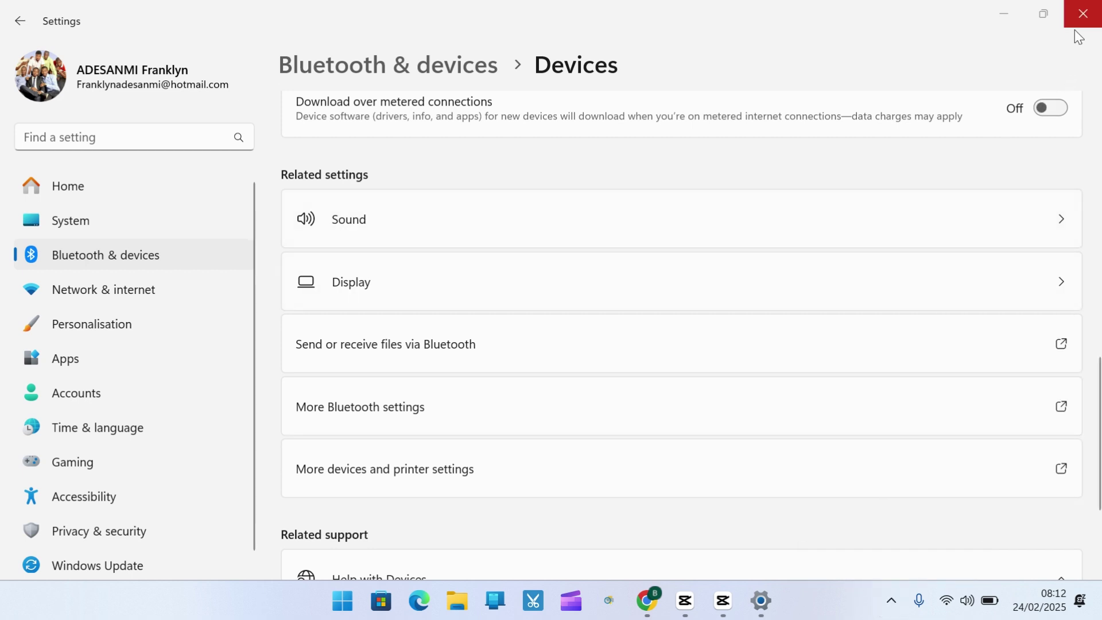
pyautogui.click(1081, 14)
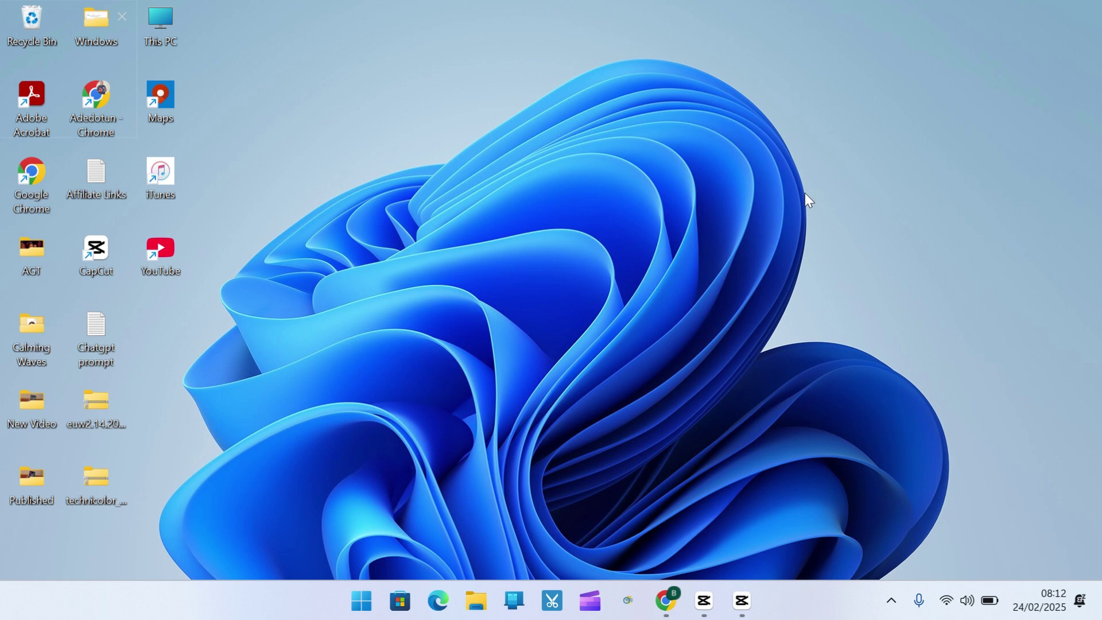